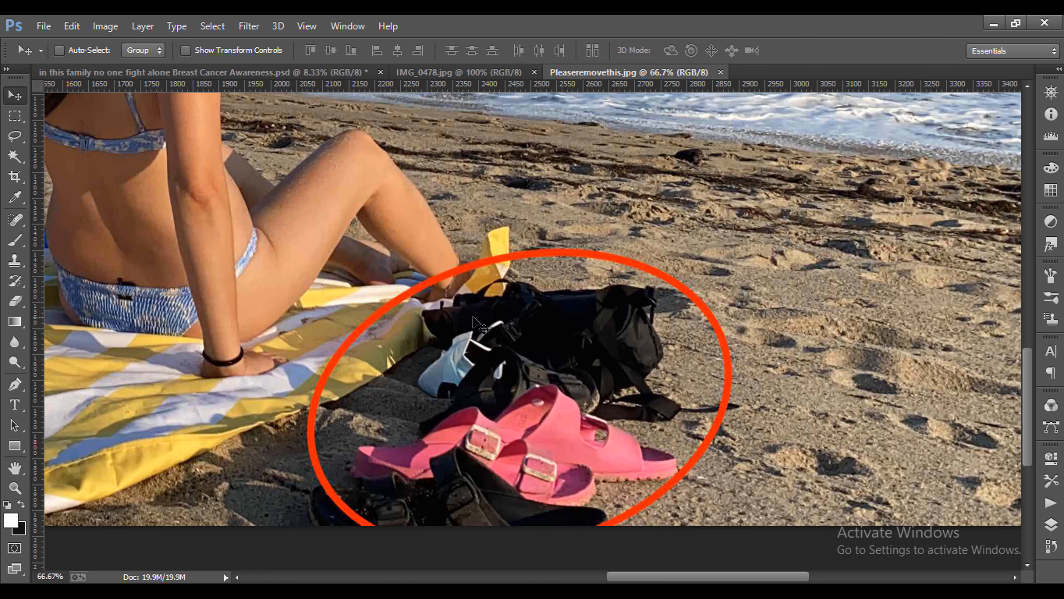
# Step: In IMG_0478.jpg, convert the locked Background into a regular layer named Layer 0
pyautogui.click(427, 73)
pyautogui.hotkey('ctrl', '+')
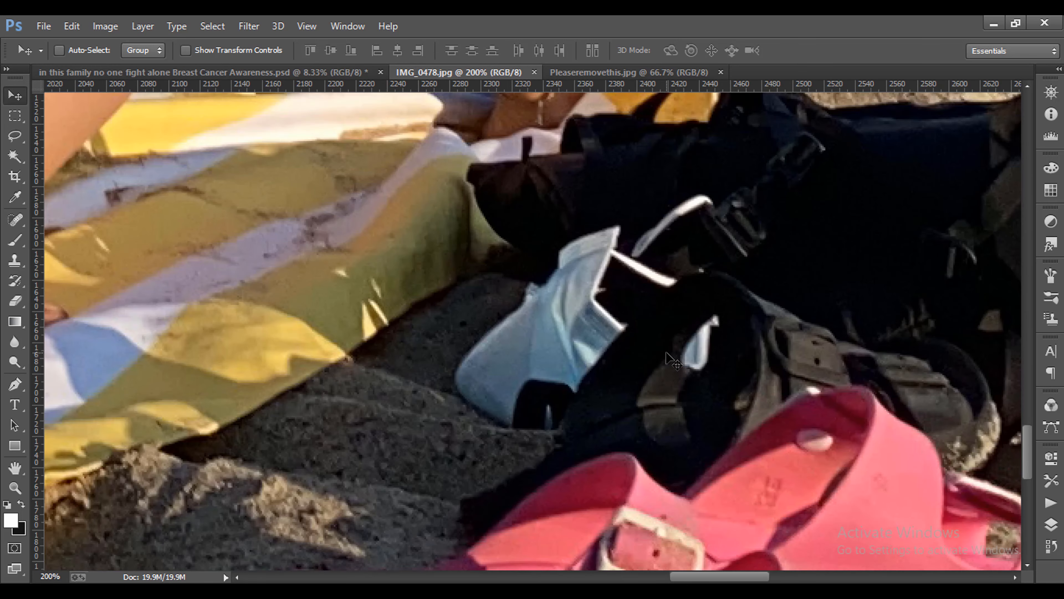
pyautogui.scroll(-10, 667, 358)
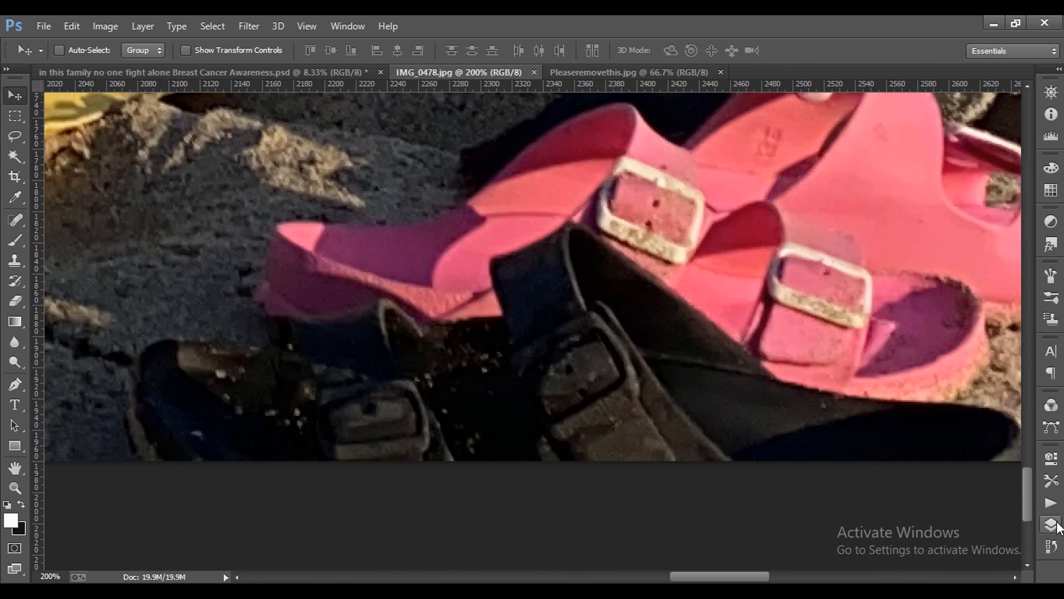
pyautogui.click(1053, 524)
pyautogui.doubleClick(958, 321)
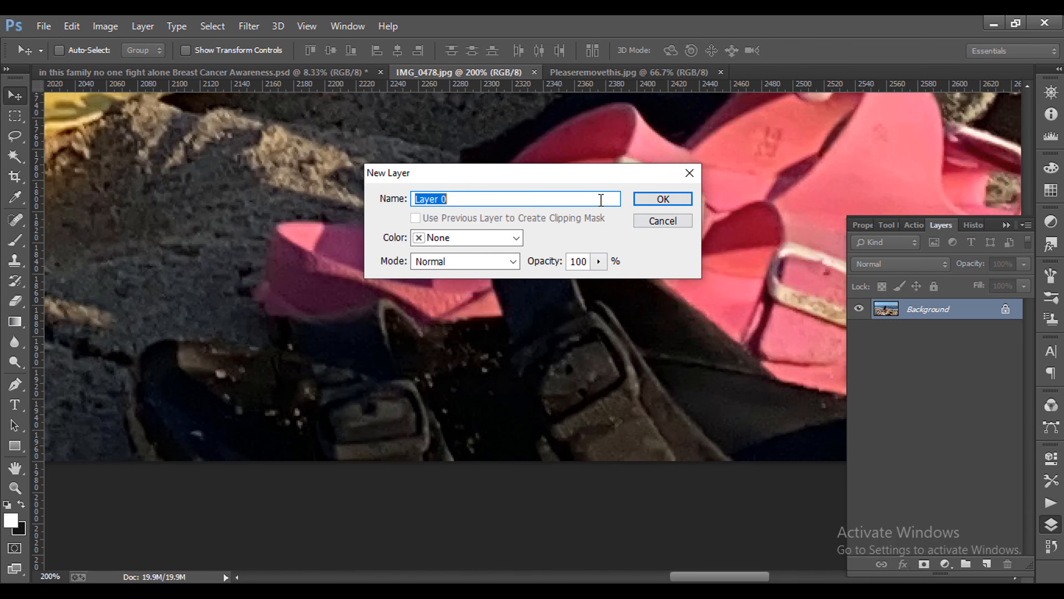
pyautogui.click(658, 200)
pyautogui.click(1049, 523)
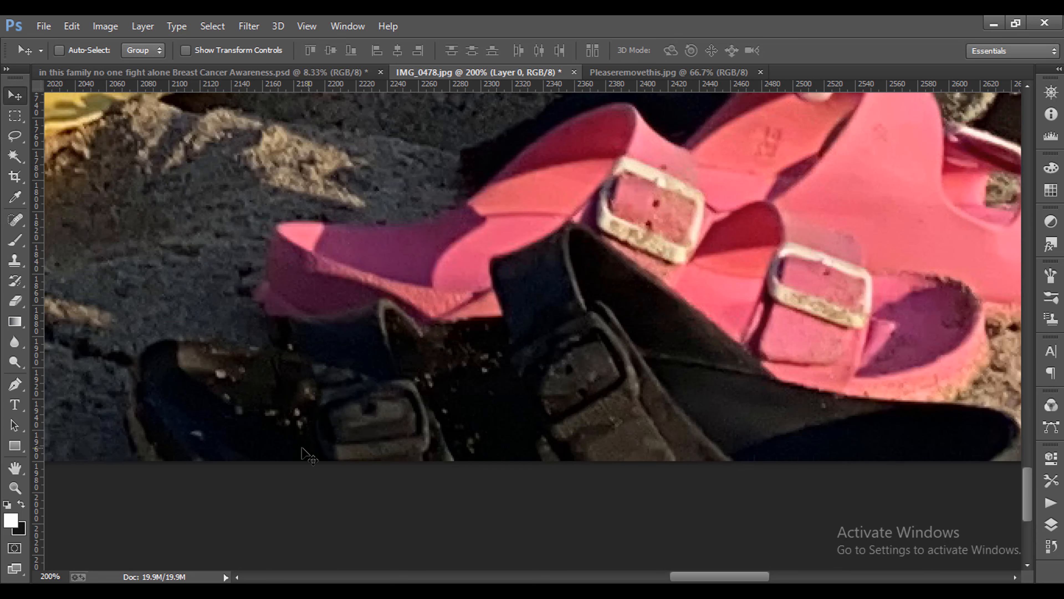
# Step: Start a Pen tool path below the black sandals and trace the left side of the belongings up to the black bag
pyautogui.click(15, 384)
pyautogui.click(130, 466)
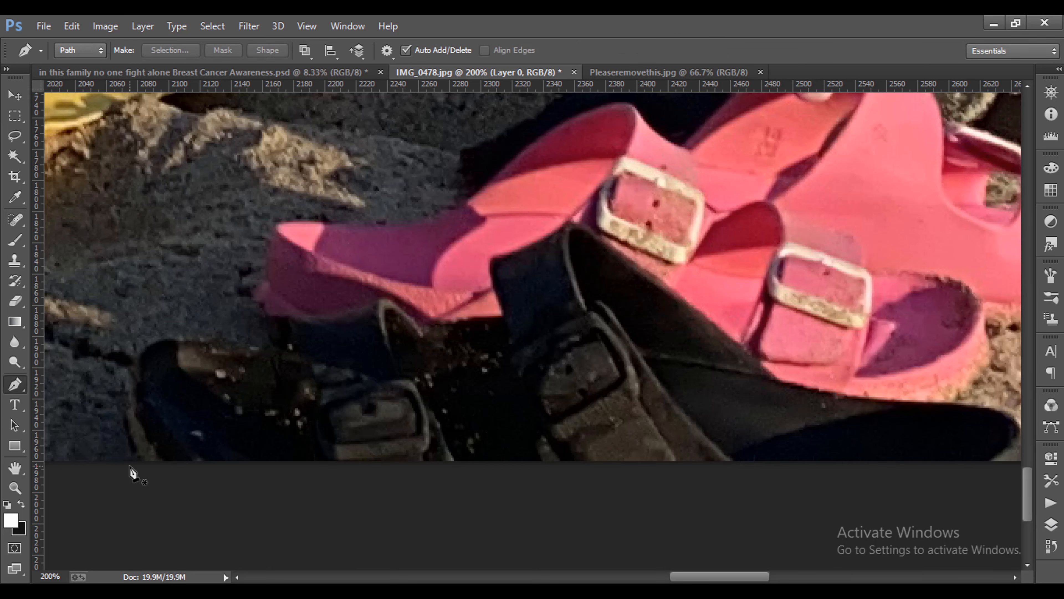
pyautogui.moveTo(114, 361); pyautogui.dragTo(234, 290)
pyautogui.moveTo(259, 247); pyautogui.dragTo(187, 434)
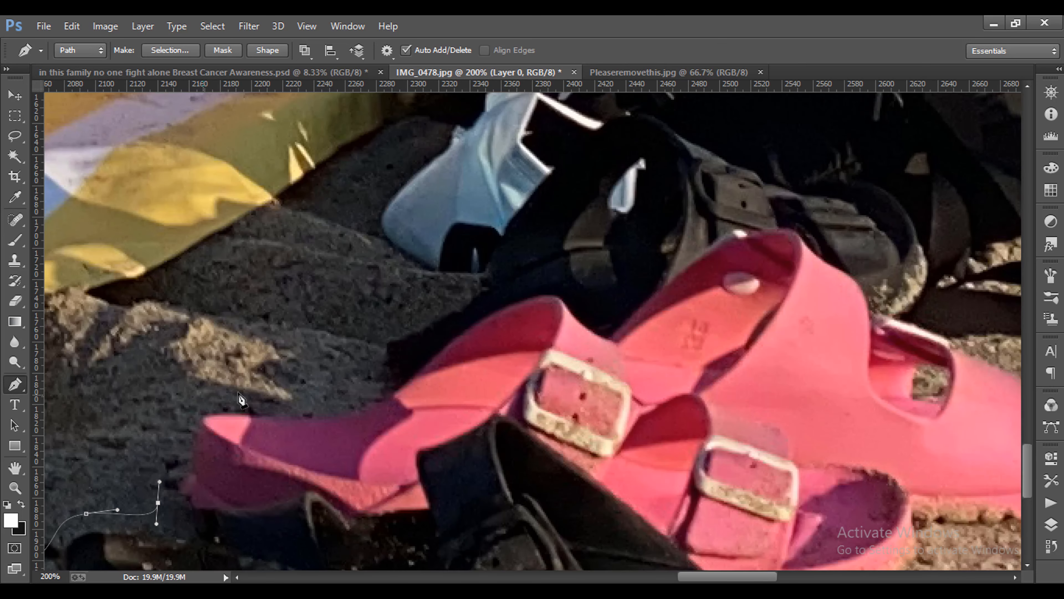
pyautogui.moveTo(203, 395); pyautogui.dragTo(272, 392)
pyautogui.moveTo(358, 385); pyautogui.dragTo(284, 454)
pyautogui.moveTo(288, 385); pyautogui.dragTo(253, 352)
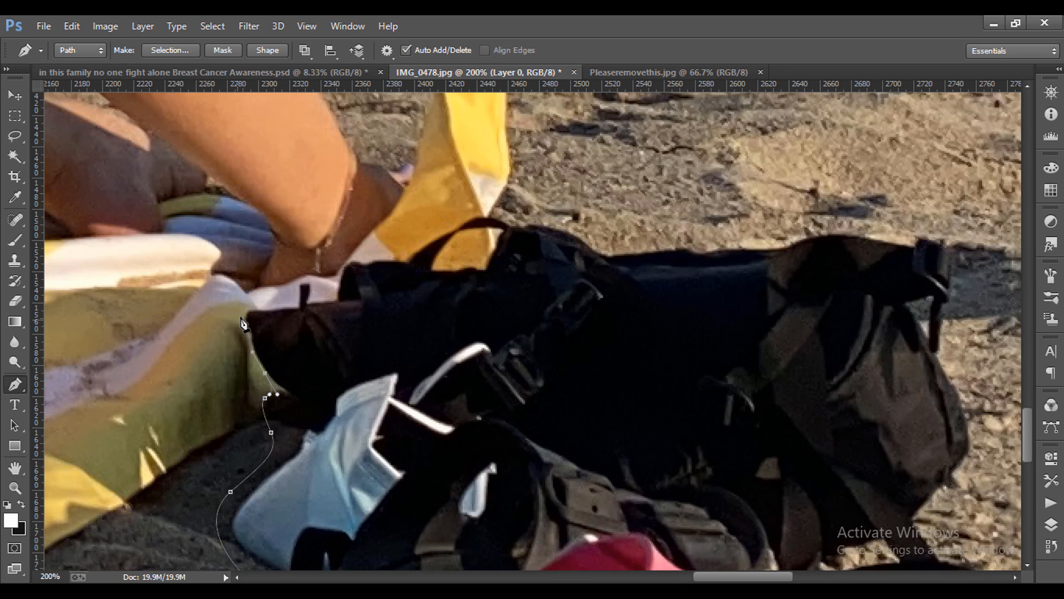
# Step: Continue the path along the top of the black bag and down its right side
pyautogui.moveTo(300, 297); pyautogui.dragTo(295, 450)
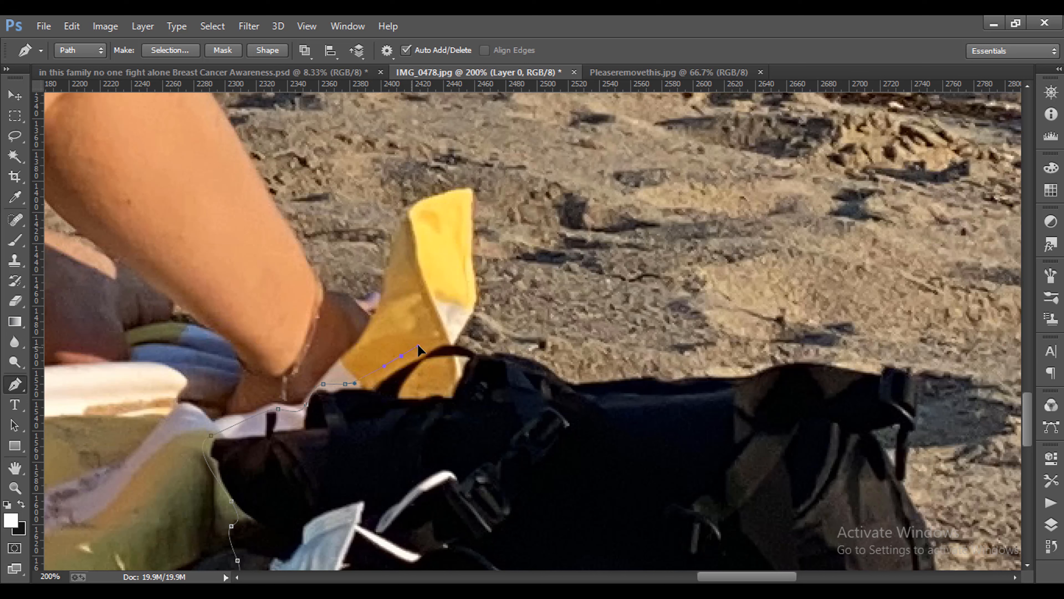
pyautogui.moveTo(550, 350); pyautogui.dragTo(577, 355)
pyautogui.moveTo(759, 360); pyautogui.dragTo(786, 352)
pyautogui.moveTo(915, 395); pyautogui.dragTo(667, 405)
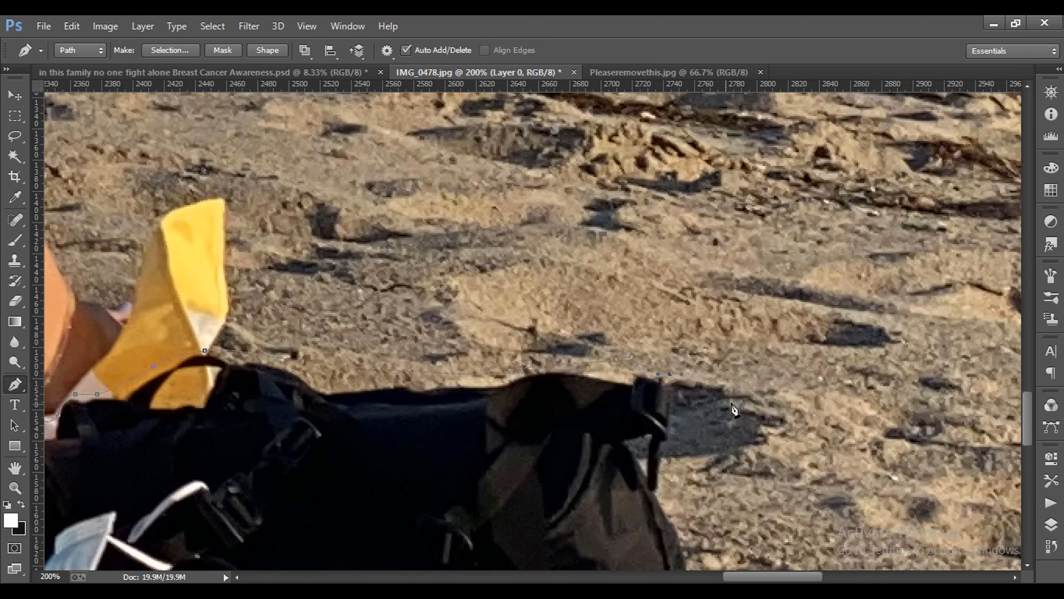
pyautogui.moveTo(684, 414); pyautogui.dragTo(671, 442)
pyautogui.moveTo(671, 493); pyautogui.dragTo(612, 281)
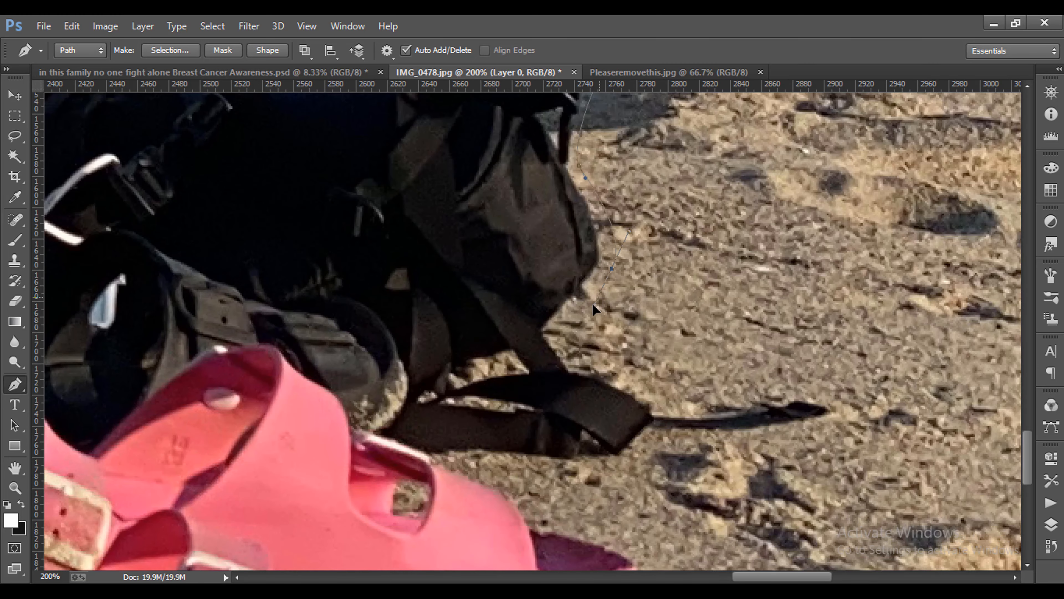
# Step: Trace around the bag's strap and the pink sandal's toe, then close the path below the photo's lower edge
pyautogui.moveTo(577, 329); pyautogui.dragTo(598, 349)
pyautogui.moveTo(616, 369); pyautogui.dragTo(627, 375)
pyautogui.moveTo(699, 404); pyautogui.dragTo(742, 395)
pyautogui.moveTo(576, 499); pyautogui.dragTo(305, 281)
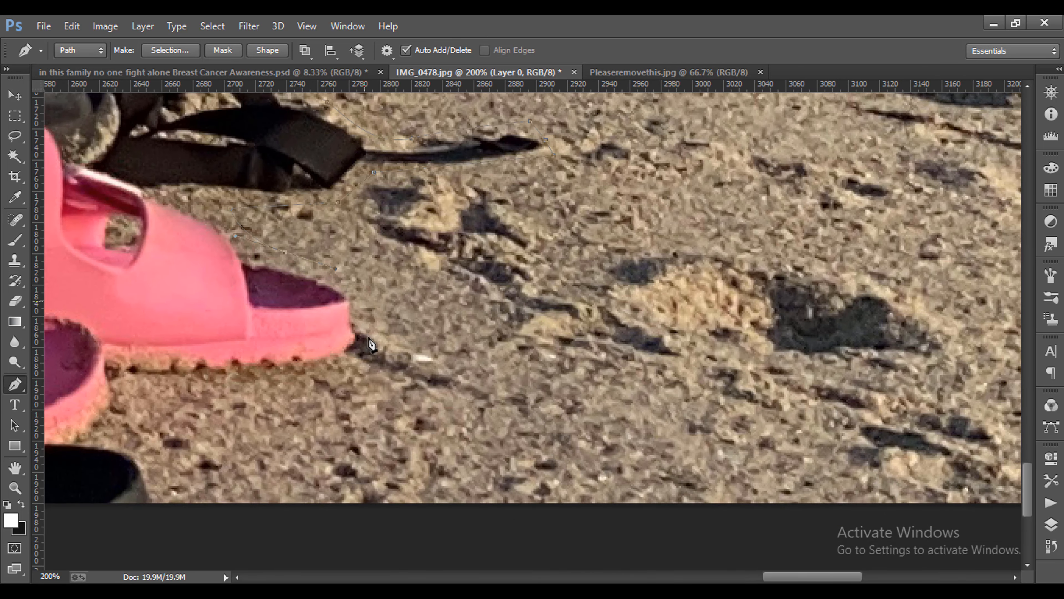
pyautogui.moveTo(333, 372); pyautogui.dragTo(256, 382)
pyautogui.moveTo(157, 511); pyautogui.dragTo(736, 436)
pyautogui.moveTo(329, 432); pyautogui.dragTo(725, 427)
pyautogui.click(219, 429)
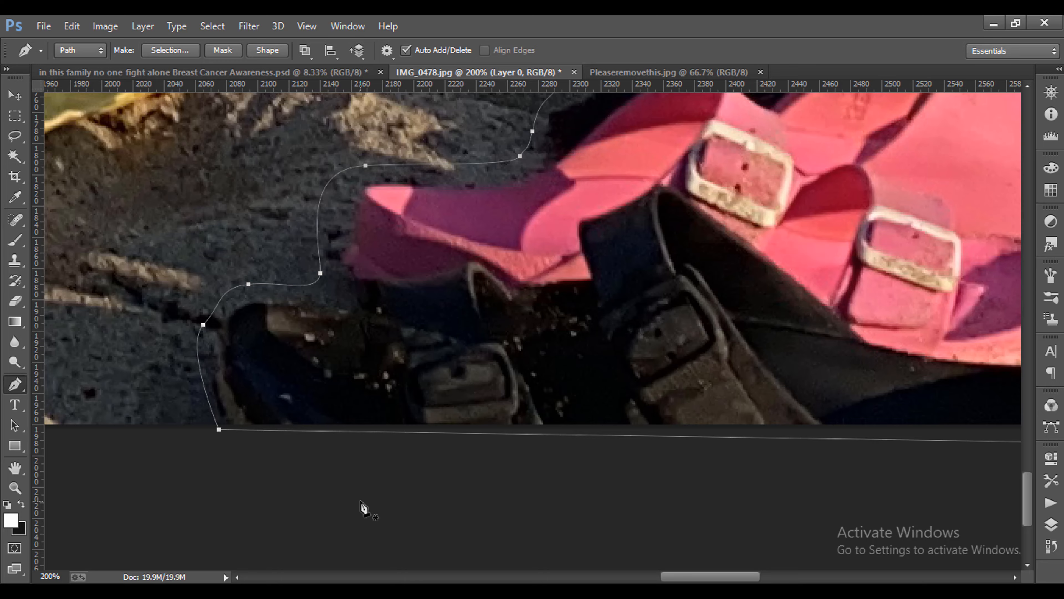
# Step: Convert the closed path around the bag and sandals into a selection
pyautogui.hotkey('ctrl', '-')
pyautogui.hotkey('ctrl', '-')
pyautogui.hotkey('ctrl', '-')
pyautogui.hotkey('ctrl', '-')
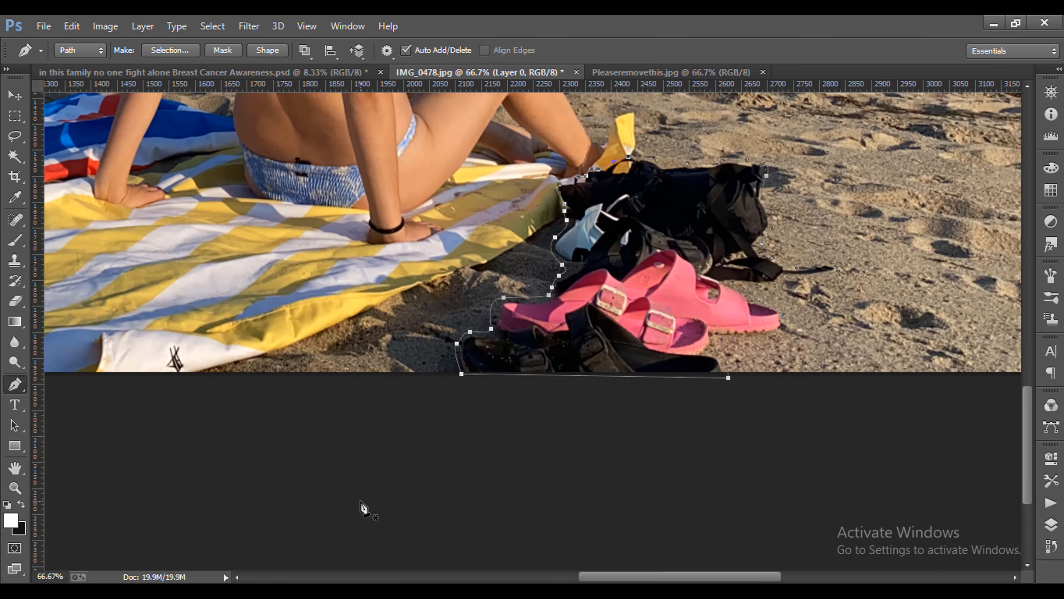
pyautogui.hotkey('ctrl', '-')
pyautogui.hotkey('ctrl', '+')
pyautogui.hotkey('ctrl', '+')
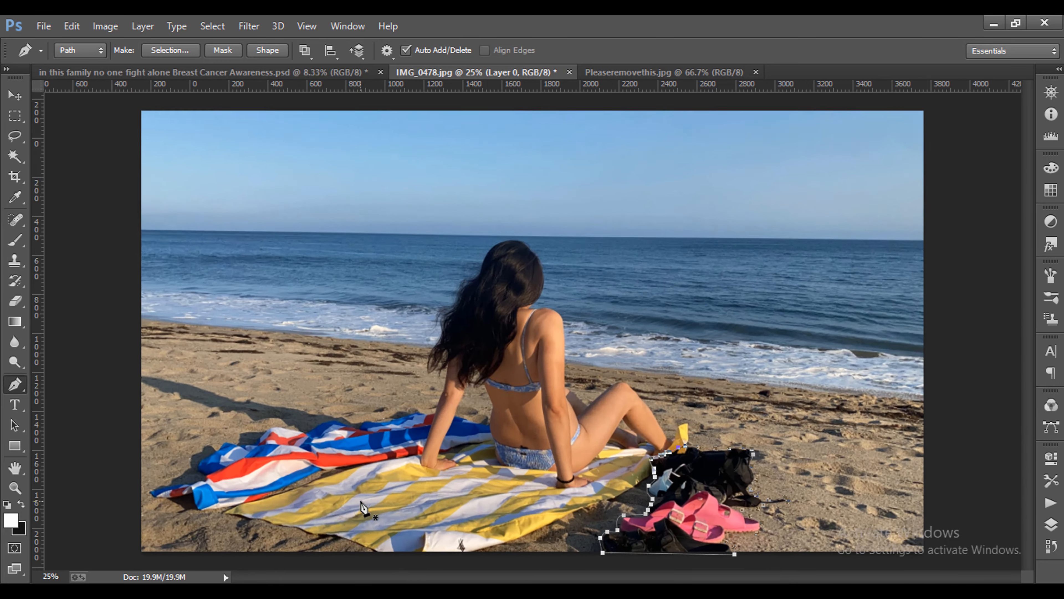
pyautogui.hotkey('ctrl', '+')
pyautogui.scroll(-5, 324, 444)
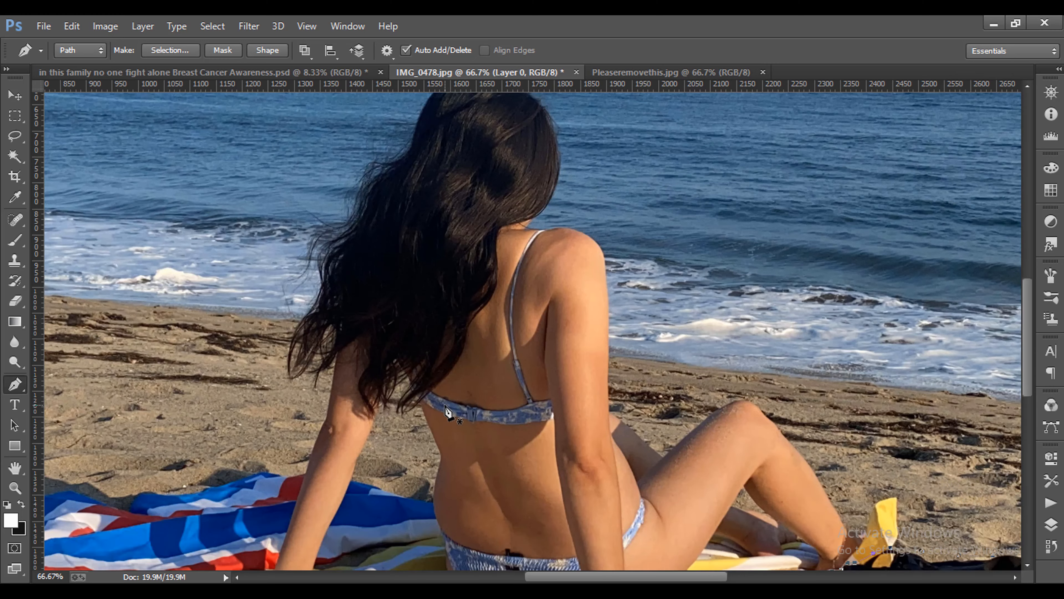
pyautogui.scroll(-2, 457, 392)
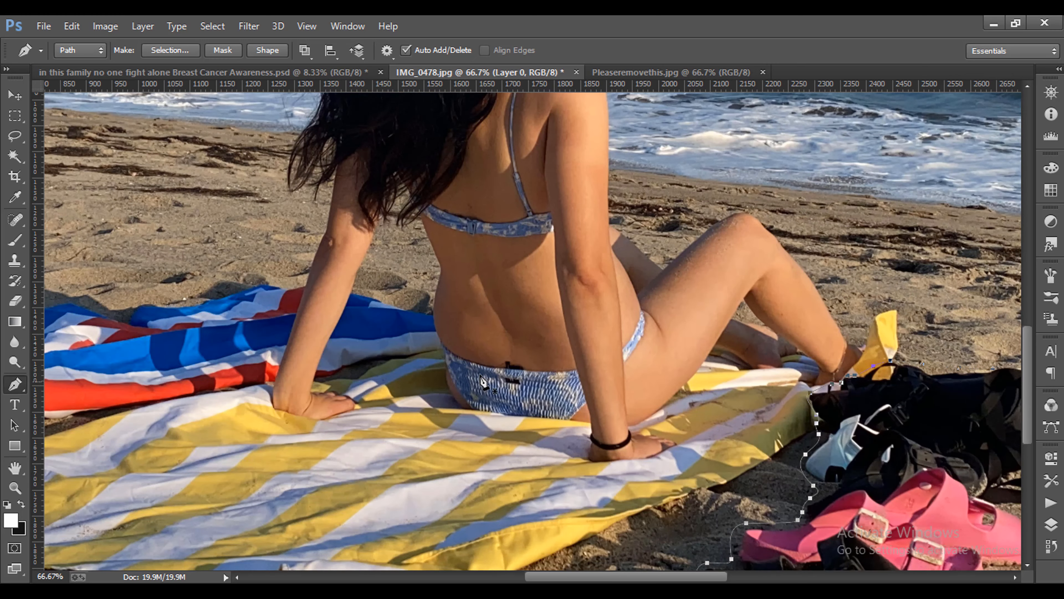
pyautogui.moveTo(510, 374); pyautogui.dragTo(244, 272)
pyautogui.hotkey('ctrl', 'Return')
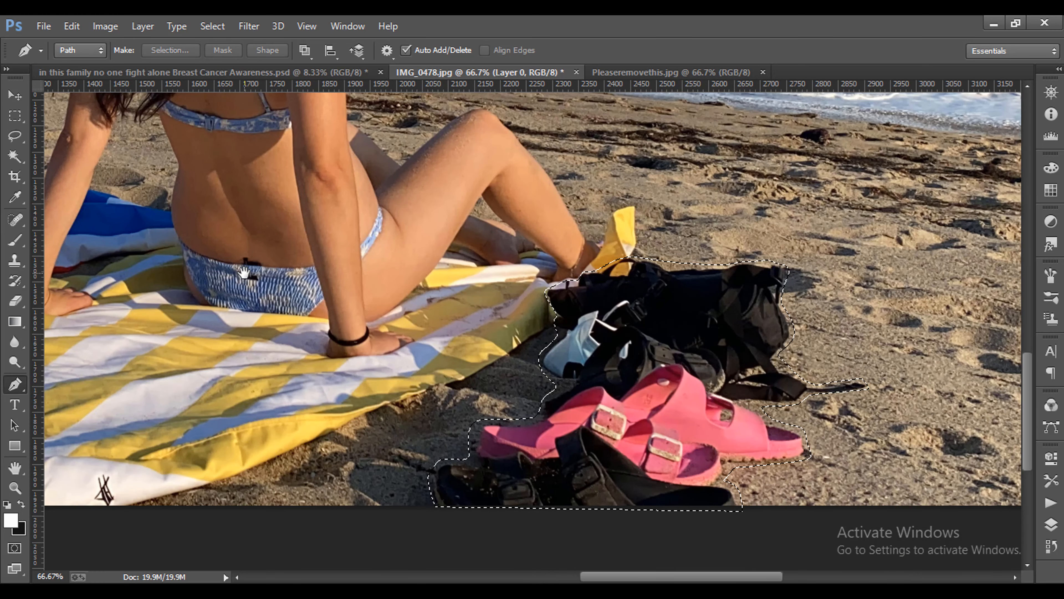
# Step: Feather the selection by 10 pixels and delete the bag and sandals from Layer 0
pyautogui.hotkey('shift', 'F6')
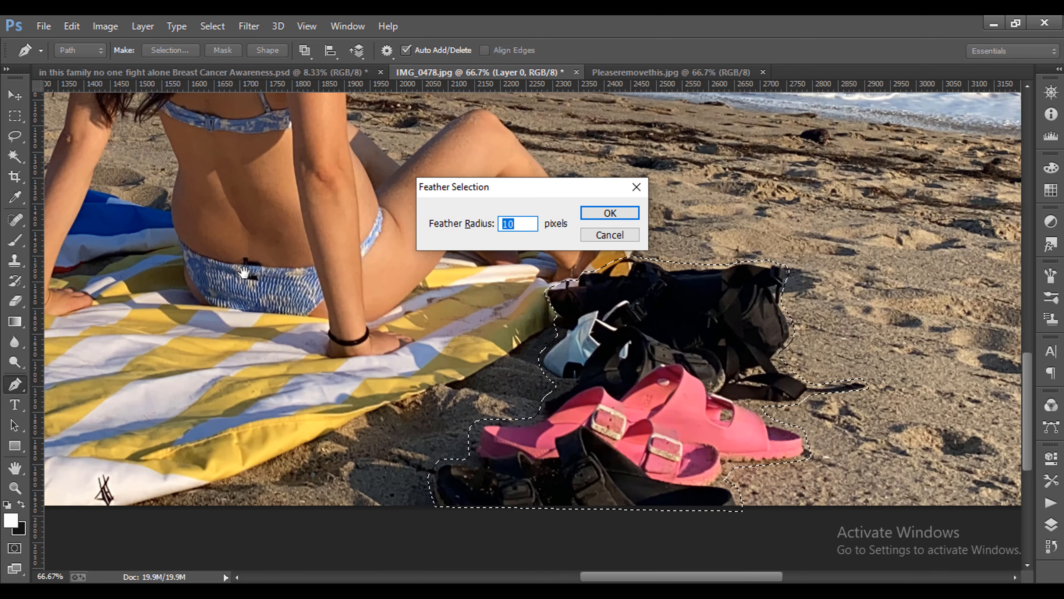
pyautogui.press('Return')
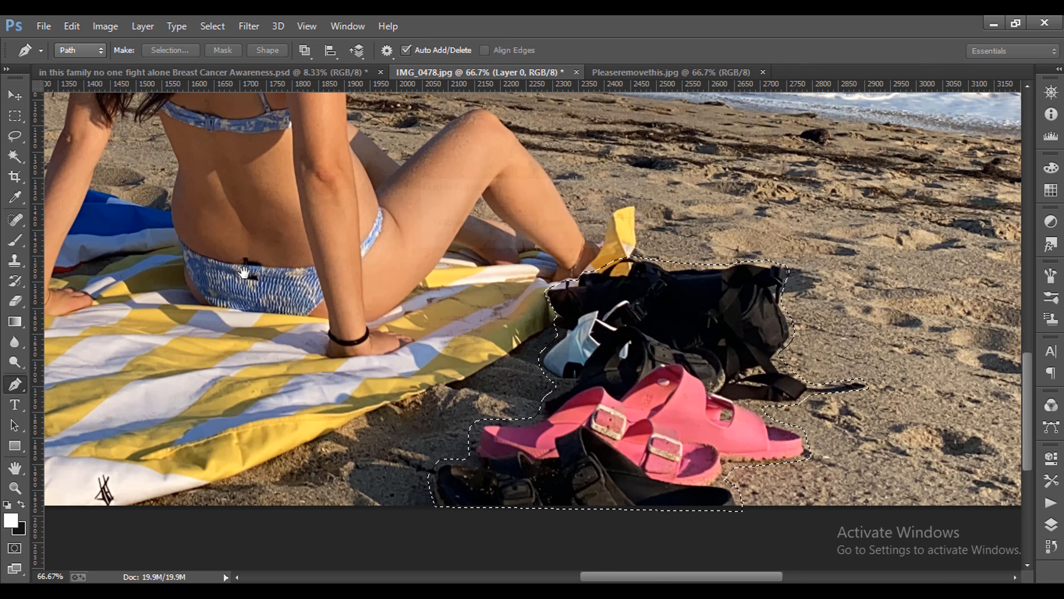
pyautogui.press('Delete')
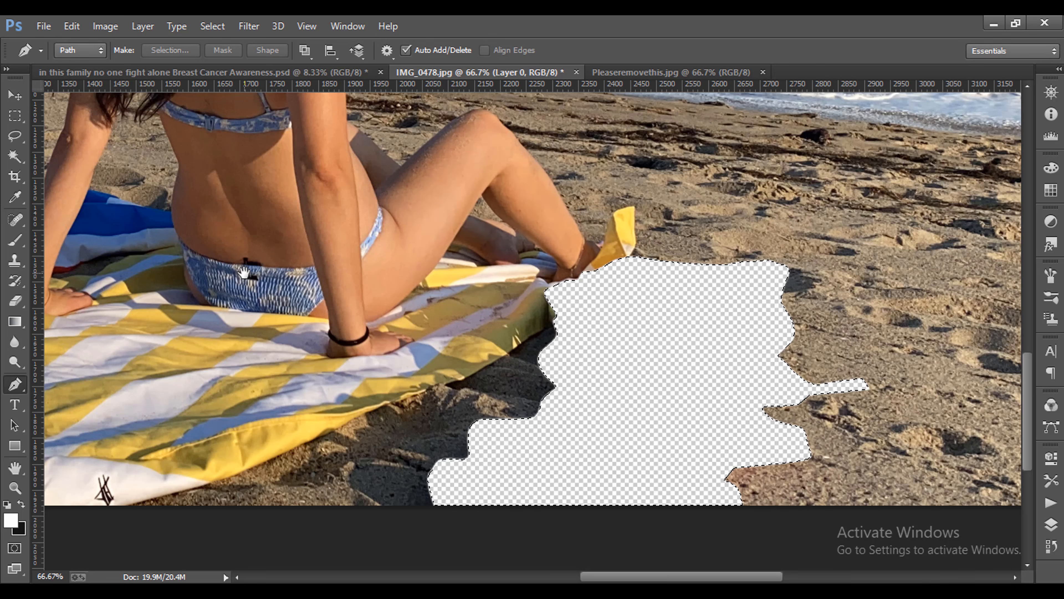
# Step: Outline the clean sand to the right of the cut-out hole with the Pen tool and convert it into a selection
pyautogui.moveTo(722, 378); pyautogui.dragTo(536, 410)
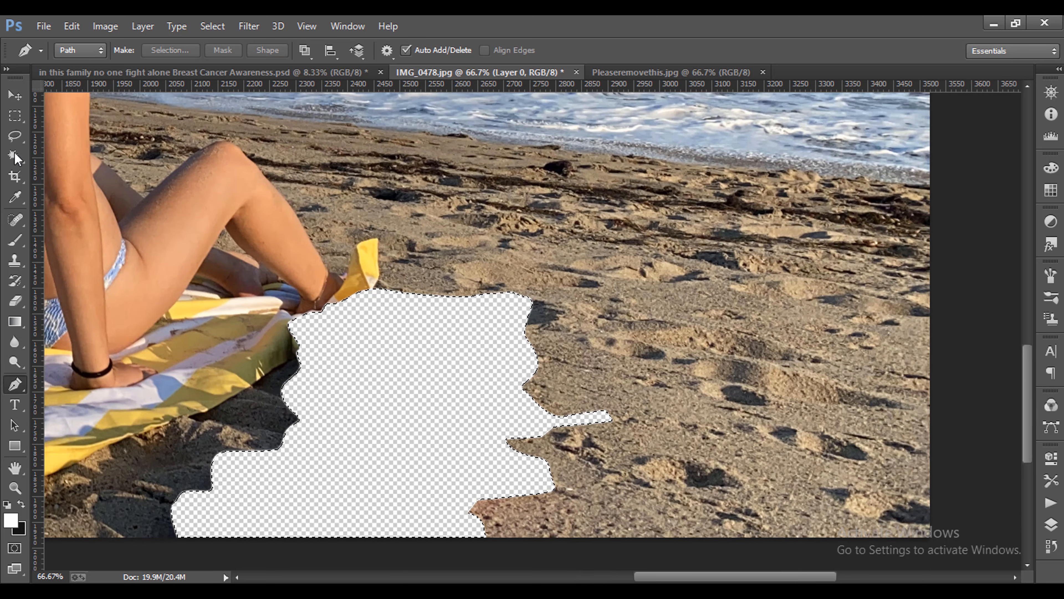
pyautogui.click(631, 293)
pyautogui.moveTo(583, 455); pyautogui.dragTo(581, 468)
pyautogui.moveTo(522, 549); pyautogui.dragTo(952, 543)
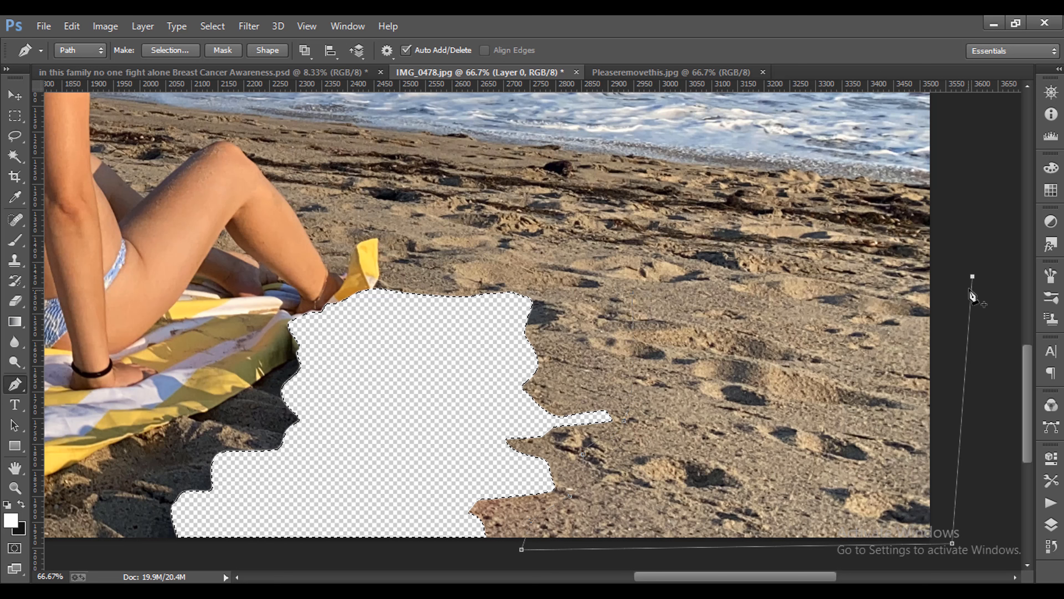
pyautogui.click(972, 277)
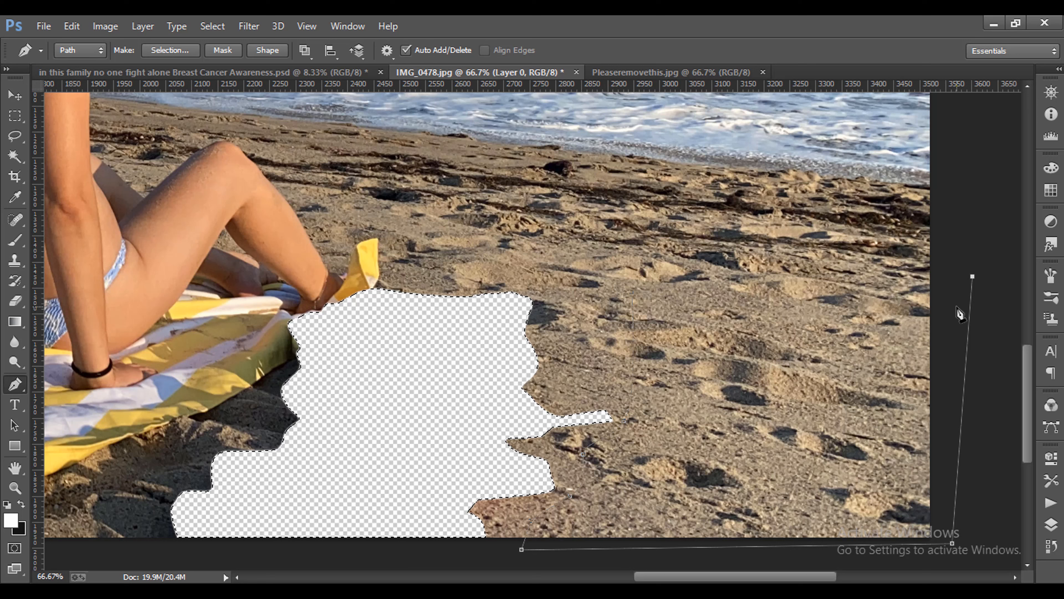
pyautogui.hotkey('ctrl', 'Return')
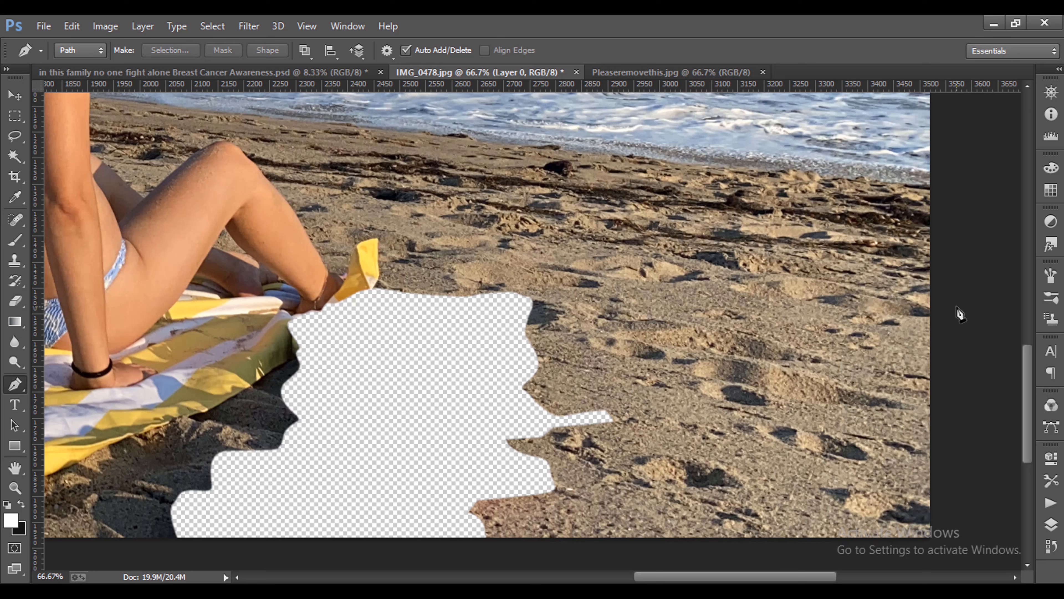
# Step: Copy the selected sand to a new layer and place that layer below Layer 0
pyautogui.hotkey('ctrl', 'j')
pyautogui.click(15, 96)
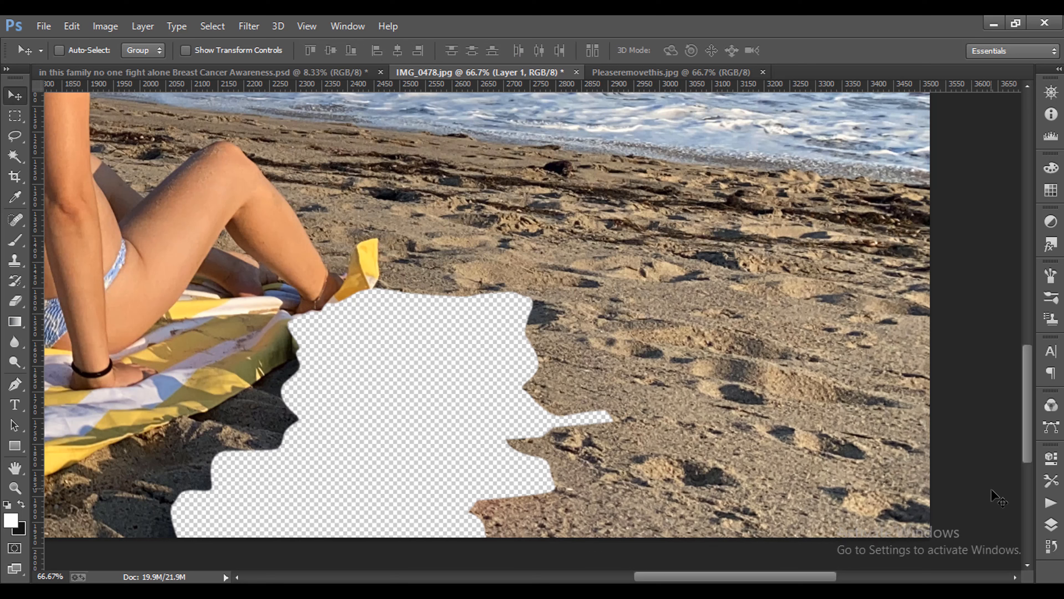
pyautogui.click(1051, 524)
pyautogui.moveTo(945, 339); pyautogui.dragTo(940, 354)
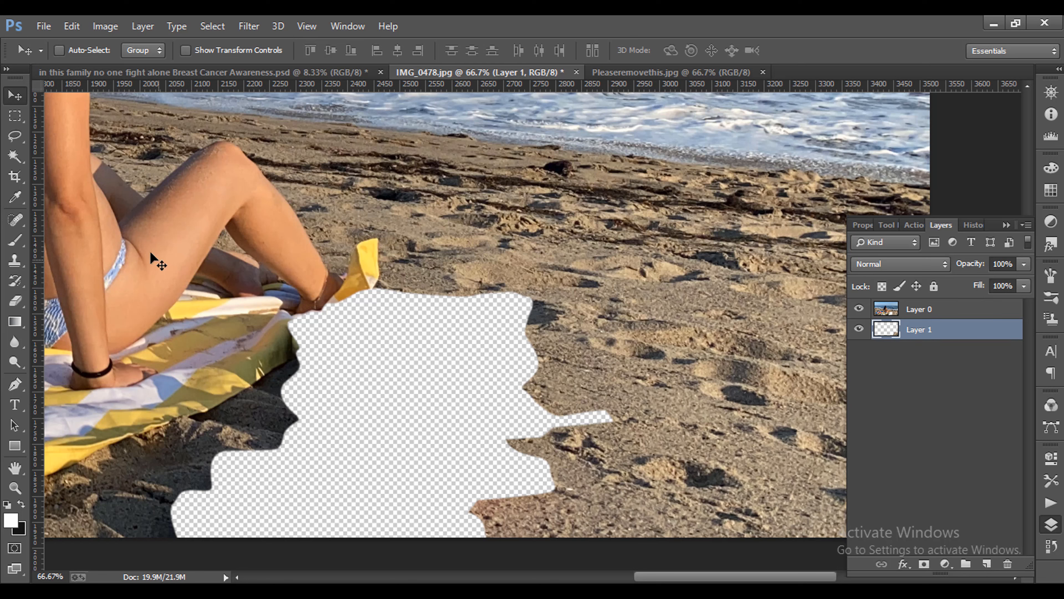
# Step: Move the sand patch left into the cut-out hole and fill the remaining gap with two duplicates of it
pyautogui.moveTo(729, 455); pyautogui.dragTo(481, 458)
pyautogui.moveTo(404, 466); pyautogui.dragTo(339, 456)
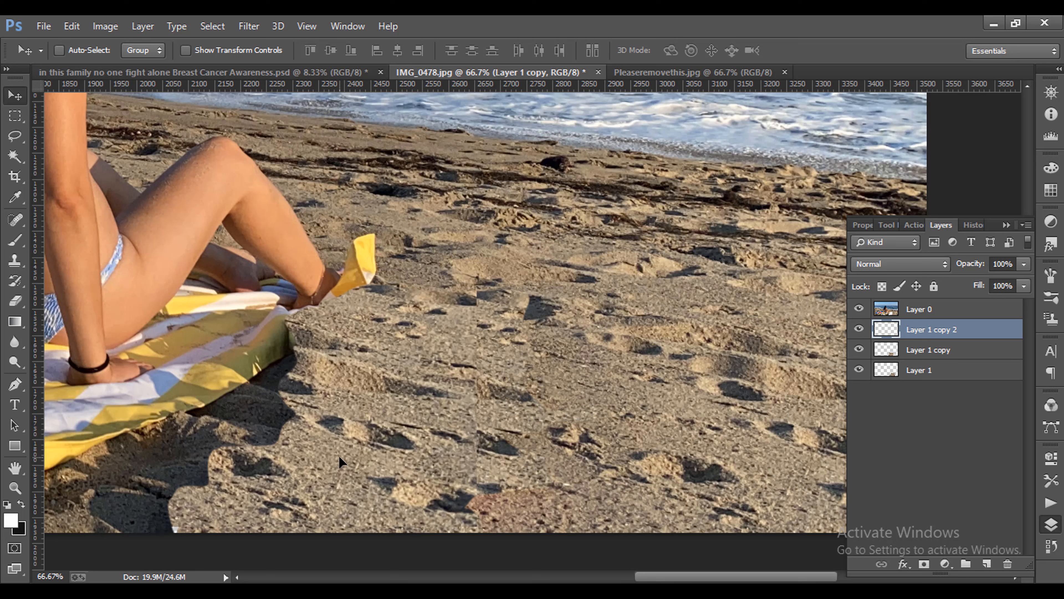
# Step: Set the Eraser to a soft 125 px brush with 38% opacity and 42% flow
pyautogui.click(15, 301)
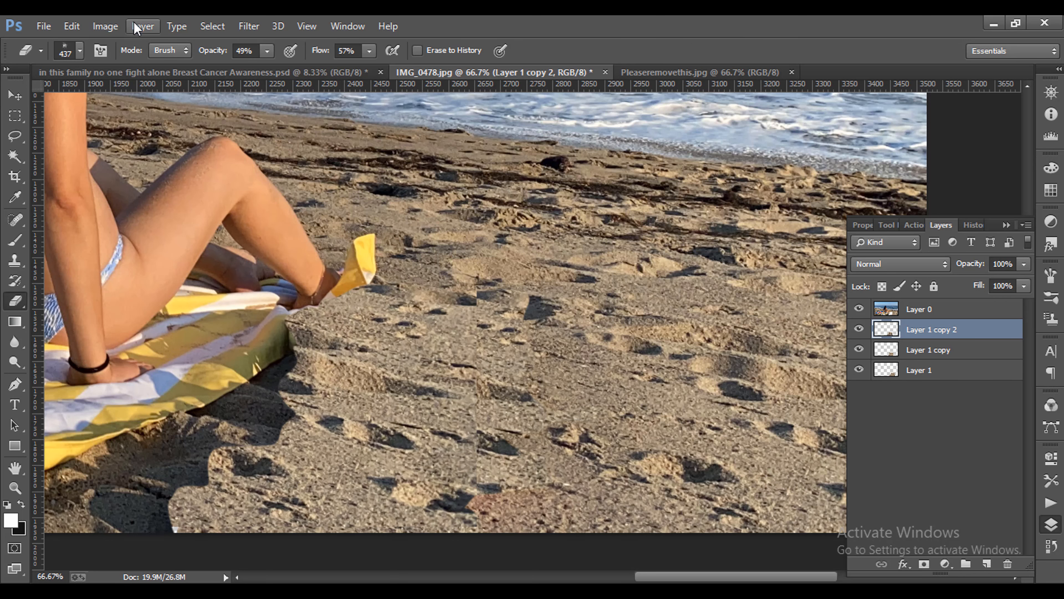
pyautogui.click(78, 52)
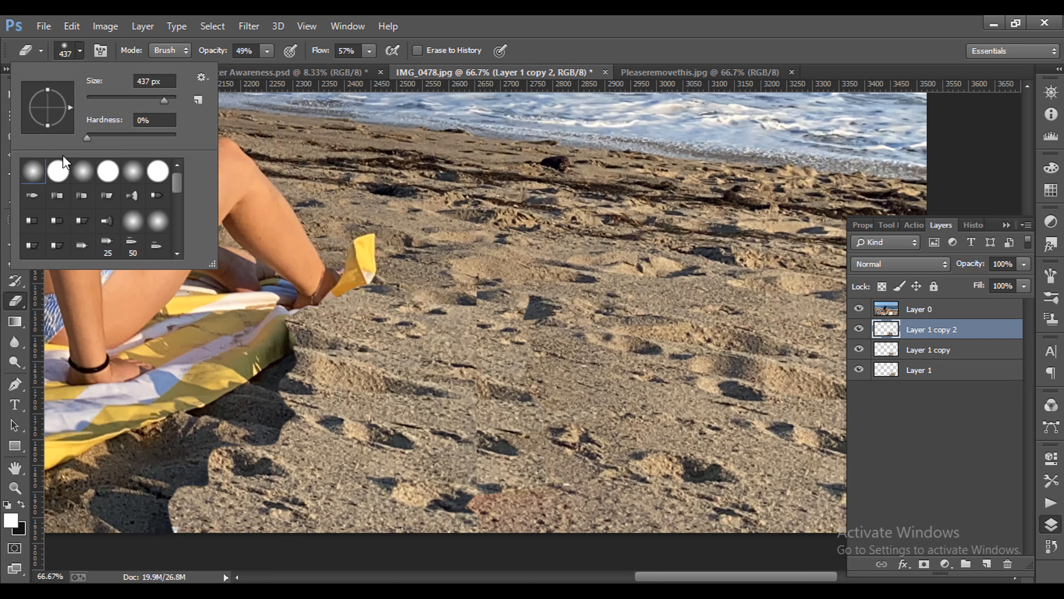
pyautogui.moveTo(164, 101); pyautogui.dragTo(124, 100)
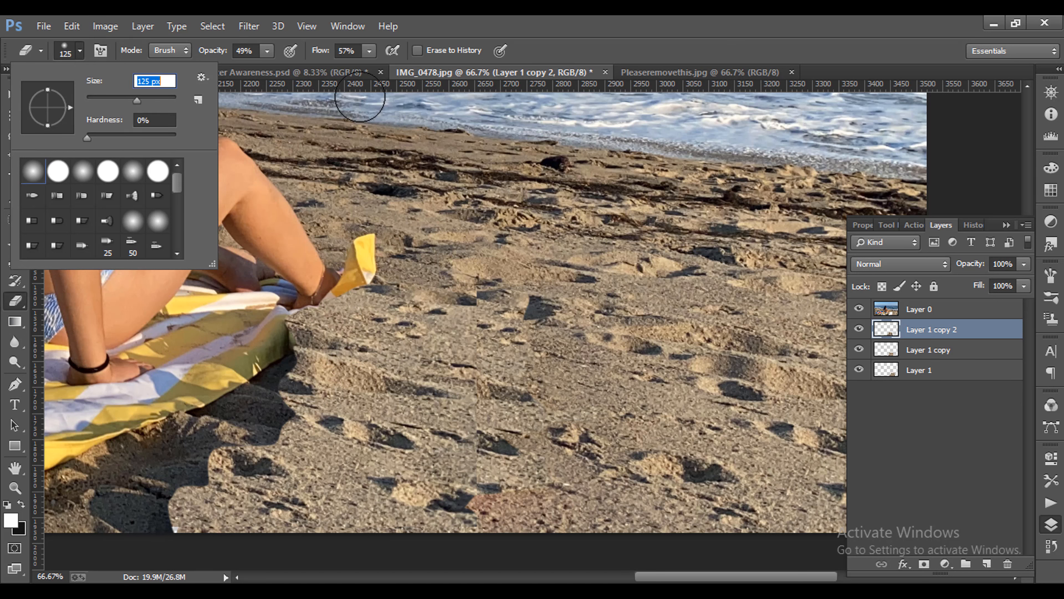
pyautogui.click(369, 51)
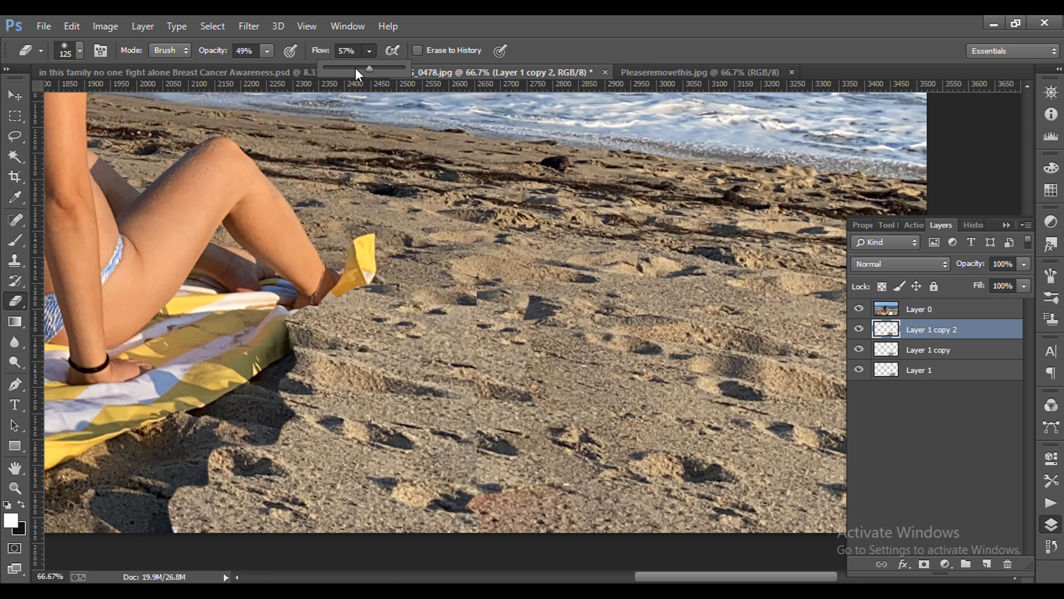
pyautogui.click(266, 51)
pyautogui.moveTo(267, 68); pyautogui.dragTo(256, 67)
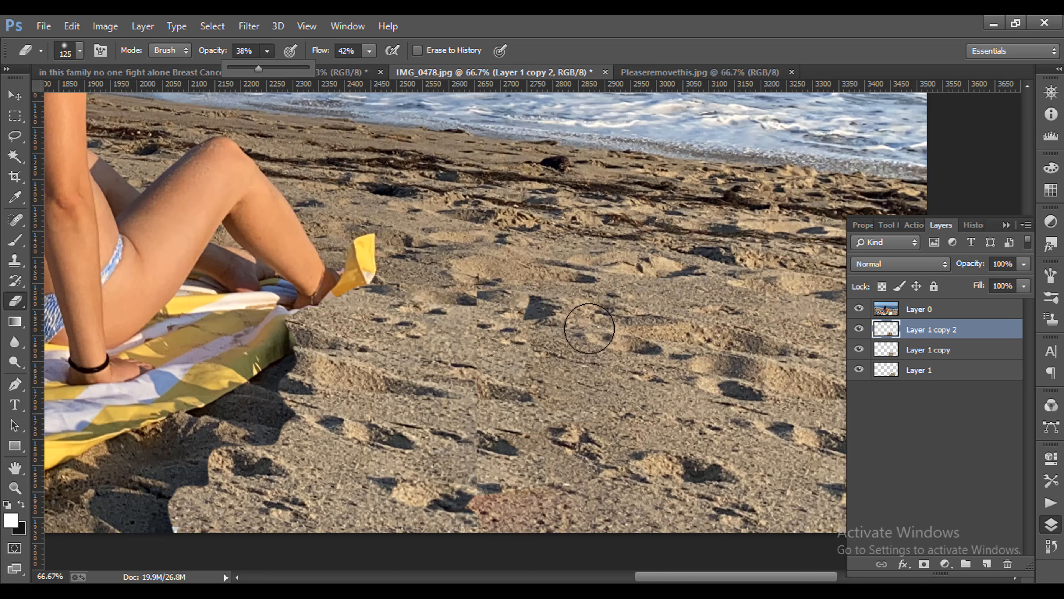
# Step: Erase the vertical seam in the sand on Layer 1 copy 2 to blend it with the patch beneath
pyautogui.click(471, 464)
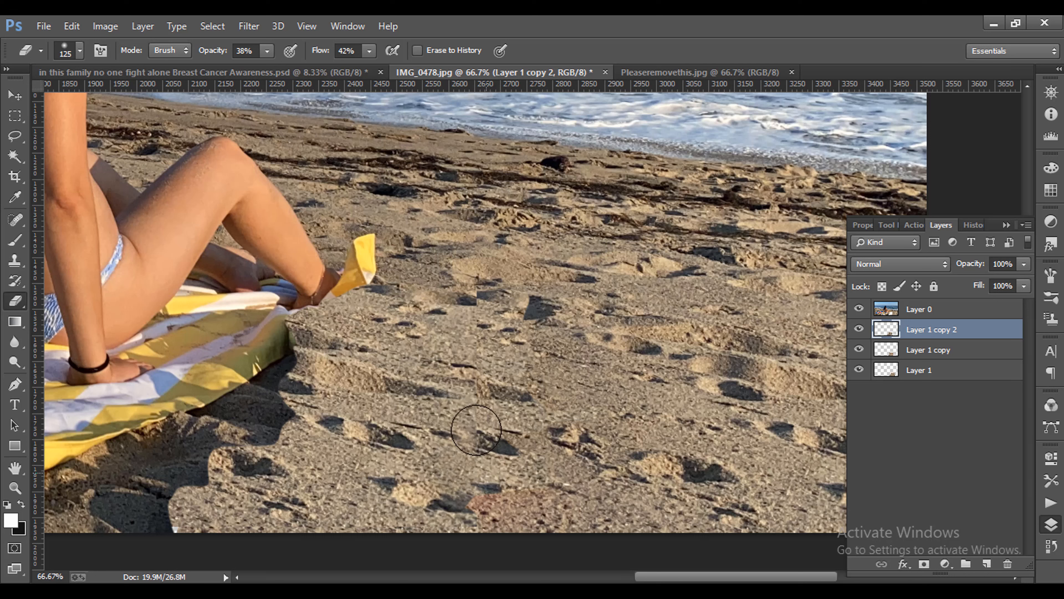
pyautogui.moveTo(479, 401)
pyautogui.mouseDown()
pyautogui.moveTo(496, 346)
pyautogui.moveTo(492, 290)
pyautogui.moveTo(477, 282)
pyautogui.moveTo(488, 297)
pyautogui.mouseUp()
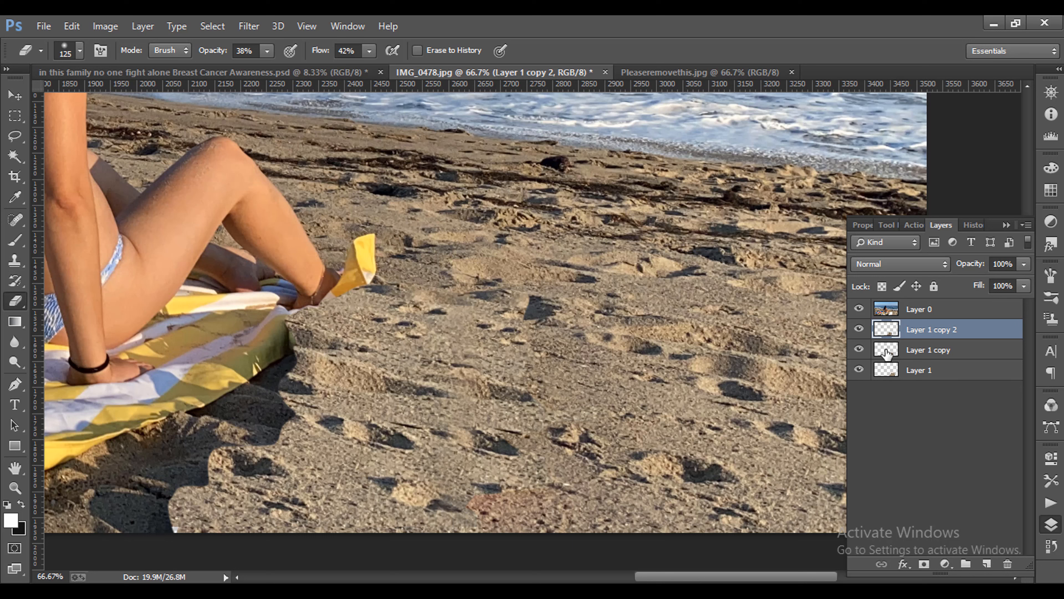
# Step: Hide Layer 1 copy 2 and Layer 1 copy to check which area each sand patch covers
pyautogui.click(858, 332)
pyautogui.click(860, 350)
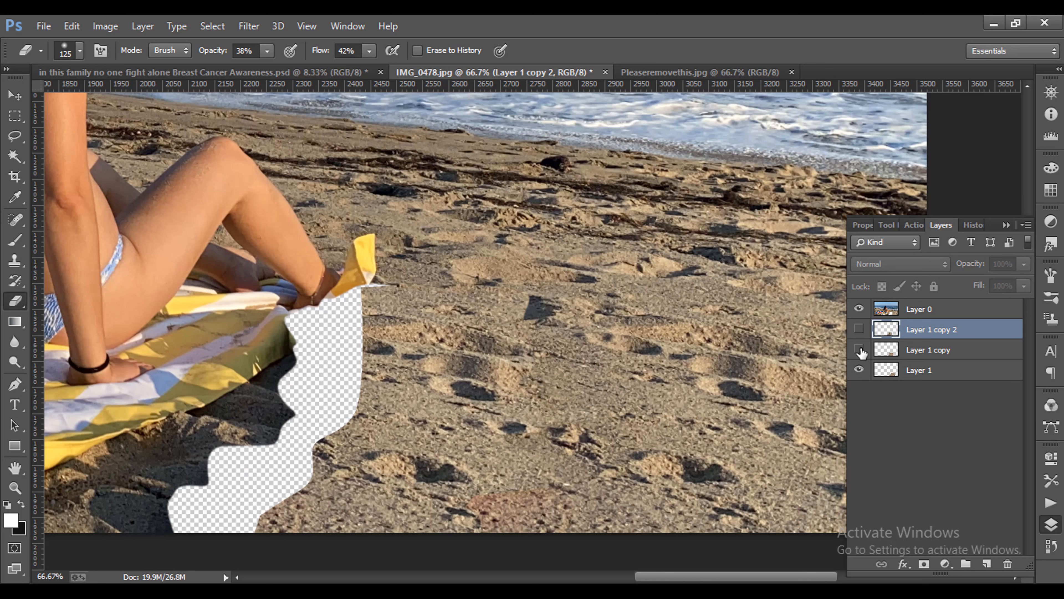
# Step: Toggle the sand layers on and off to compare their coverage, leaving Layer 1 copy 2 visible and Layer 1 copy hidden
pyautogui.click(858, 371)
pyautogui.click(857, 371)
pyautogui.click(859, 351)
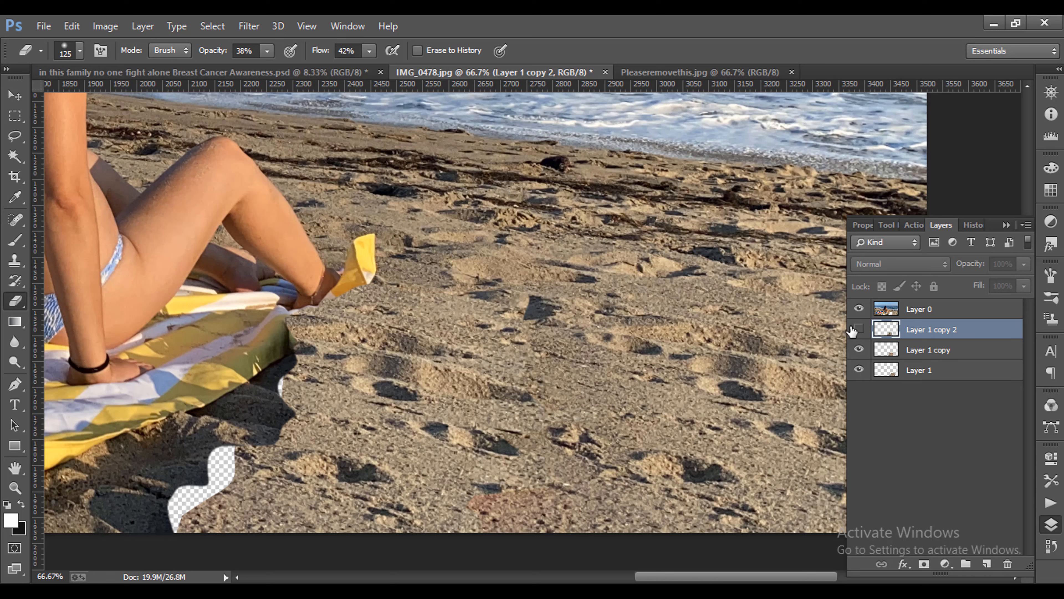
pyautogui.click(859, 329)
pyautogui.click(859, 351)
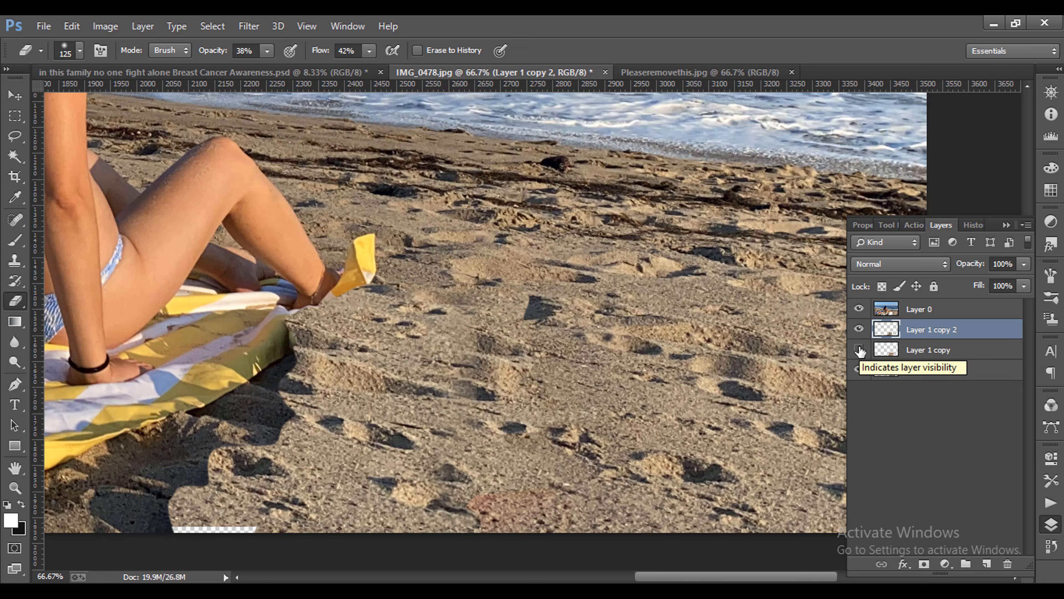
# Step: Shift Layer 1 copy 2 slightly down and left to cover the transparent strip at the photo's bottom edge, and return to the Eraser
pyautogui.click(24, 93)
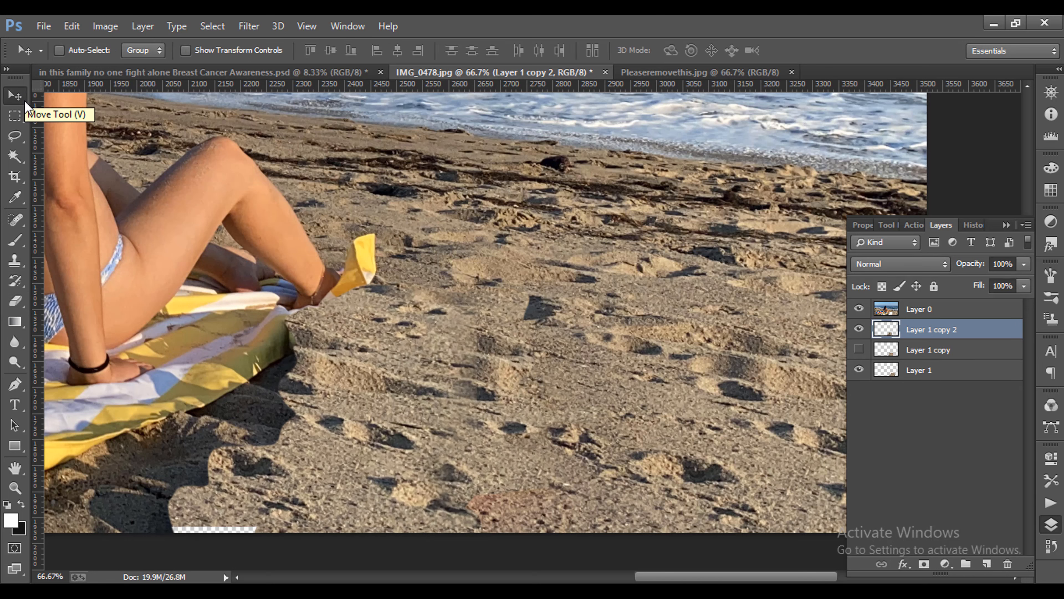
pyautogui.moveTo(351, 425); pyautogui.dragTo(343, 437)
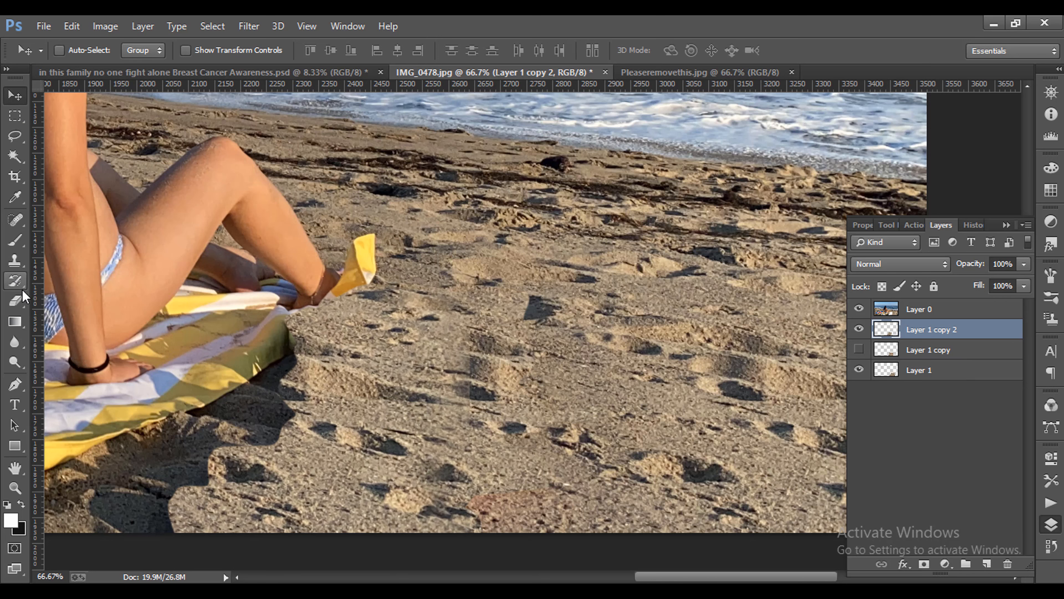
pyautogui.click(15, 301)
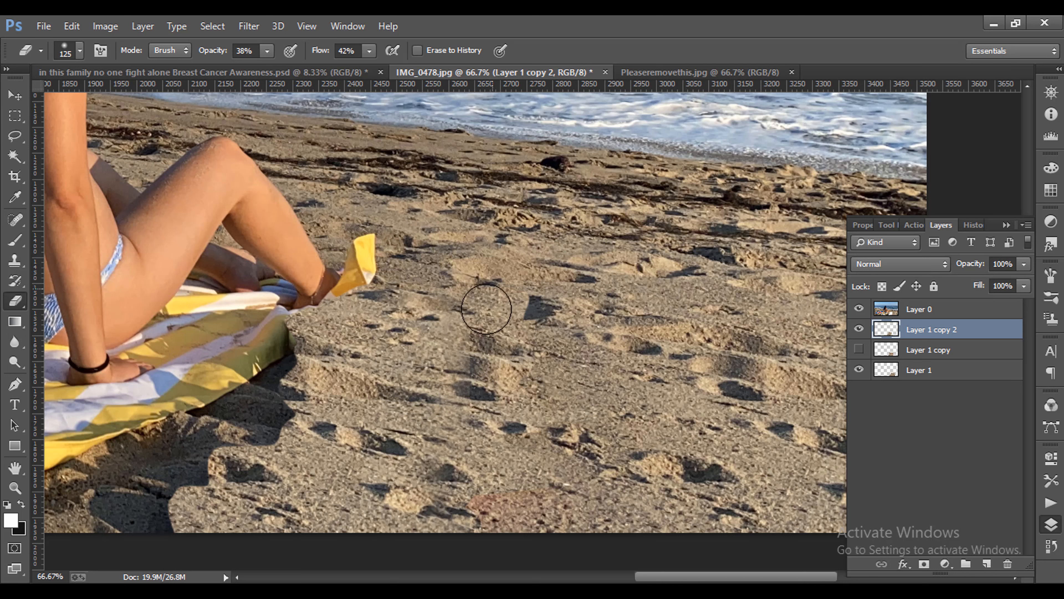
# Step: Merge Layer 1 copy 2 with Layer 1 and shift the merged sand patch slightly left
pyautogui.keyDown('ctrl'); pyautogui.click(922, 371); pyautogui.keyUp('ctrl')
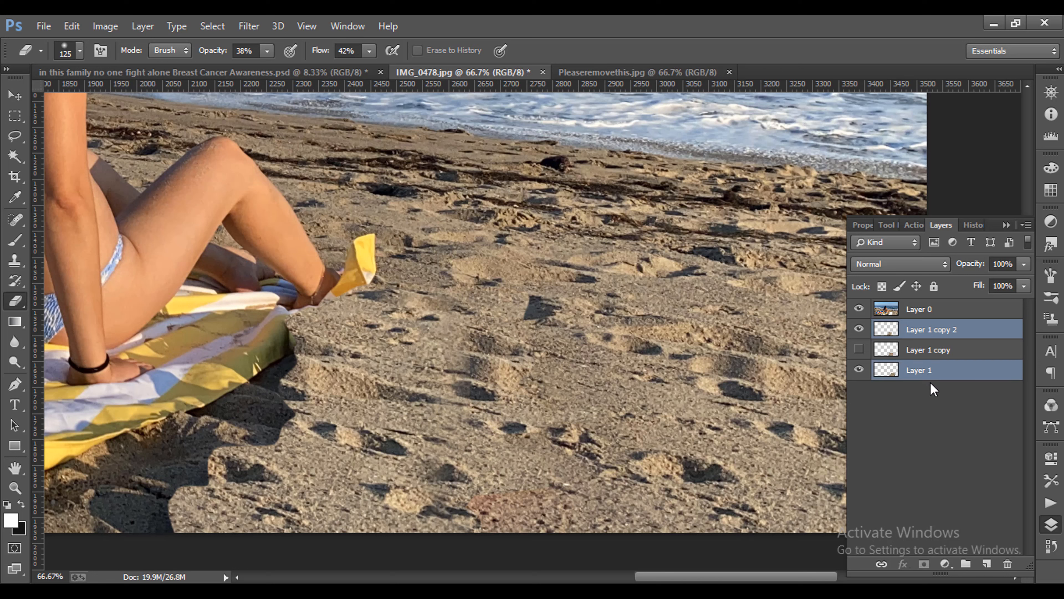
pyautogui.hotkey('ctrl', 'e')
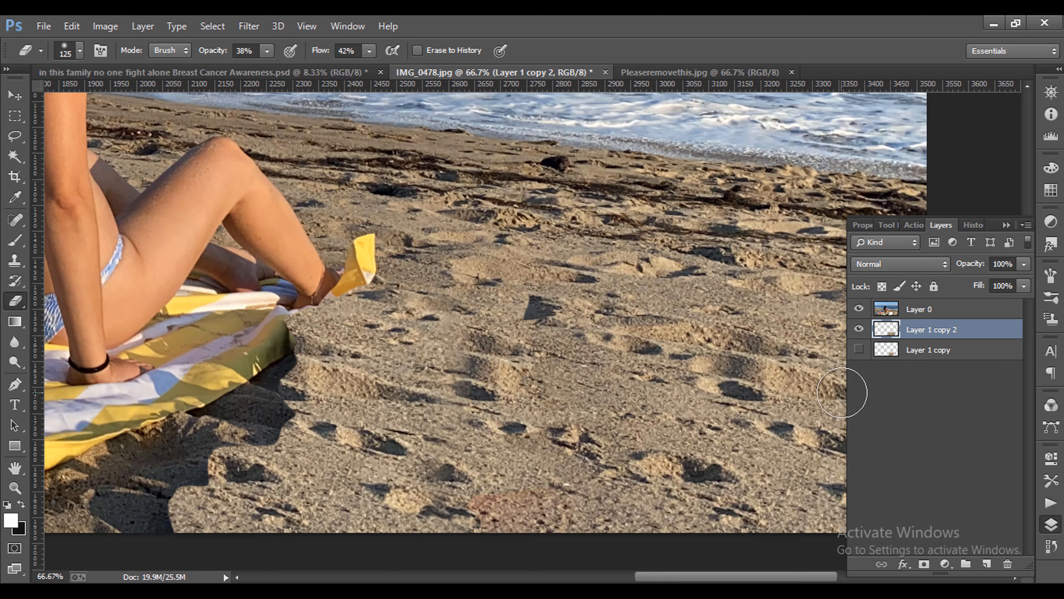
pyautogui.click(14, 95)
pyautogui.moveTo(410, 486); pyautogui.dragTo(379, 490)
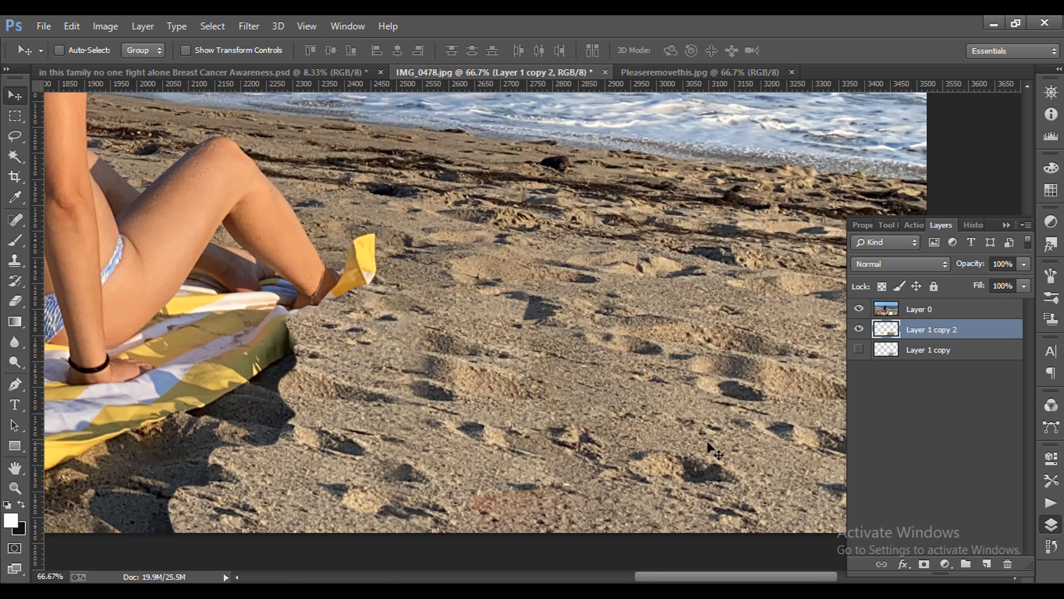
# Step: Erase along the edge of Layer 0 with the soft 125 px eraser to blend it into the sand patch beneath
pyautogui.click(924, 310)
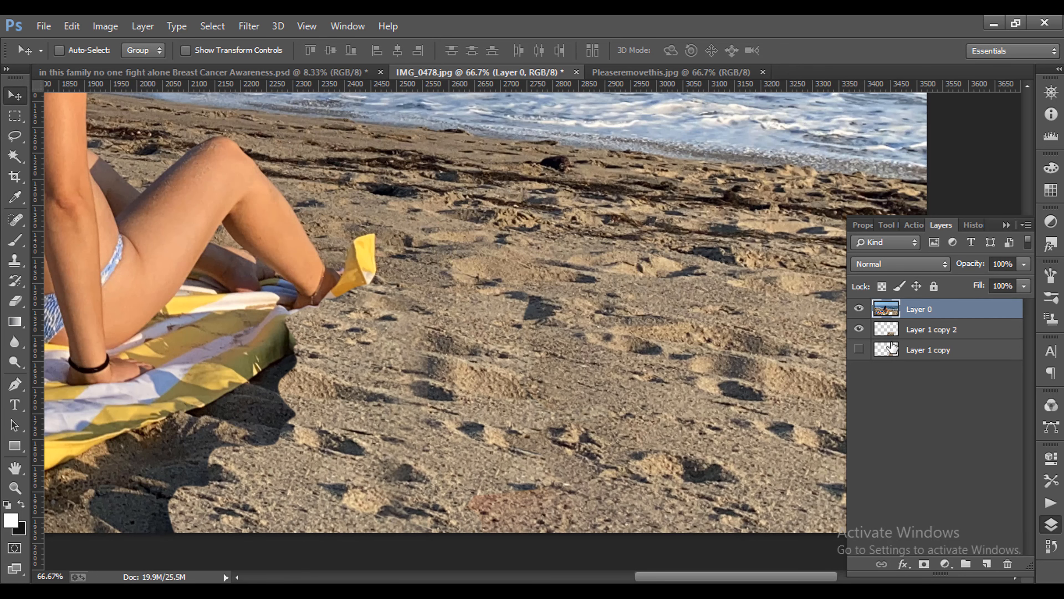
pyautogui.click(15, 301)
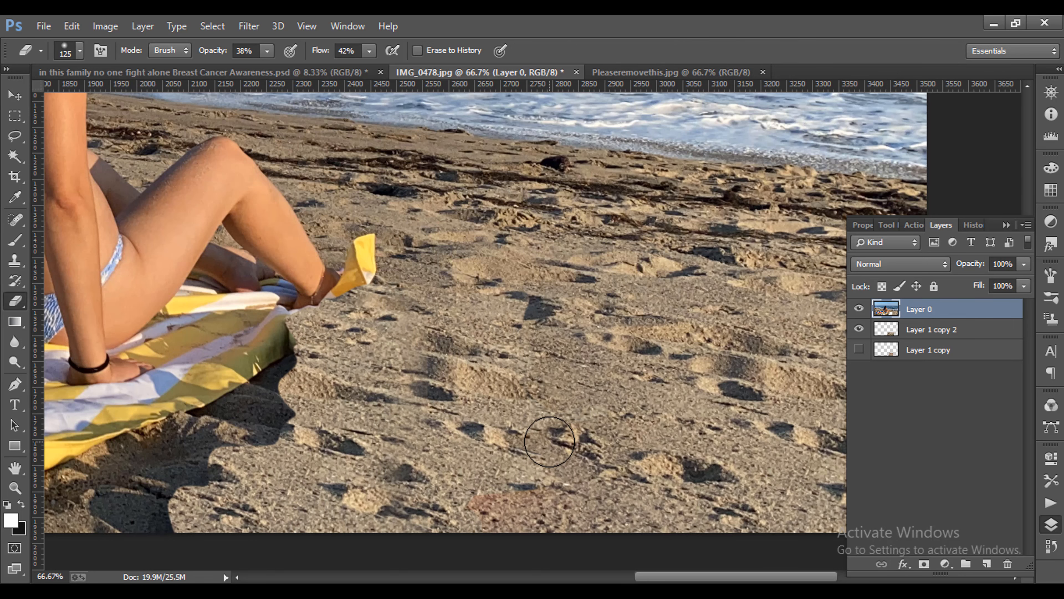
pyautogui.scroll(1, 550, 441)
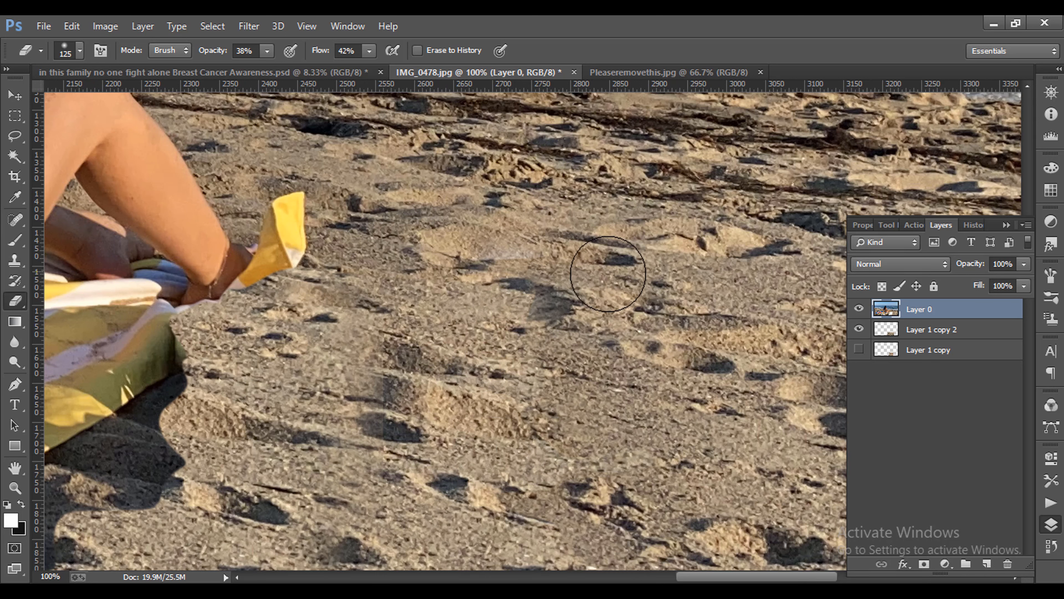
# Step: Roll back the last five eraser strokes on Layer 0 using the document history
pyautogui.click(1051, 546)
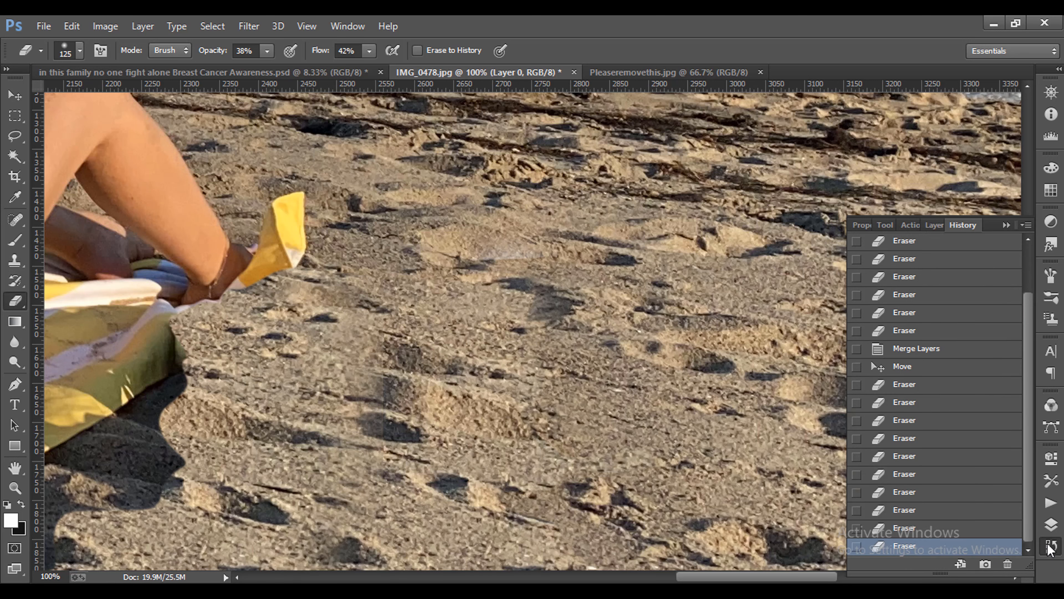
pyautogui.click(971, 477)
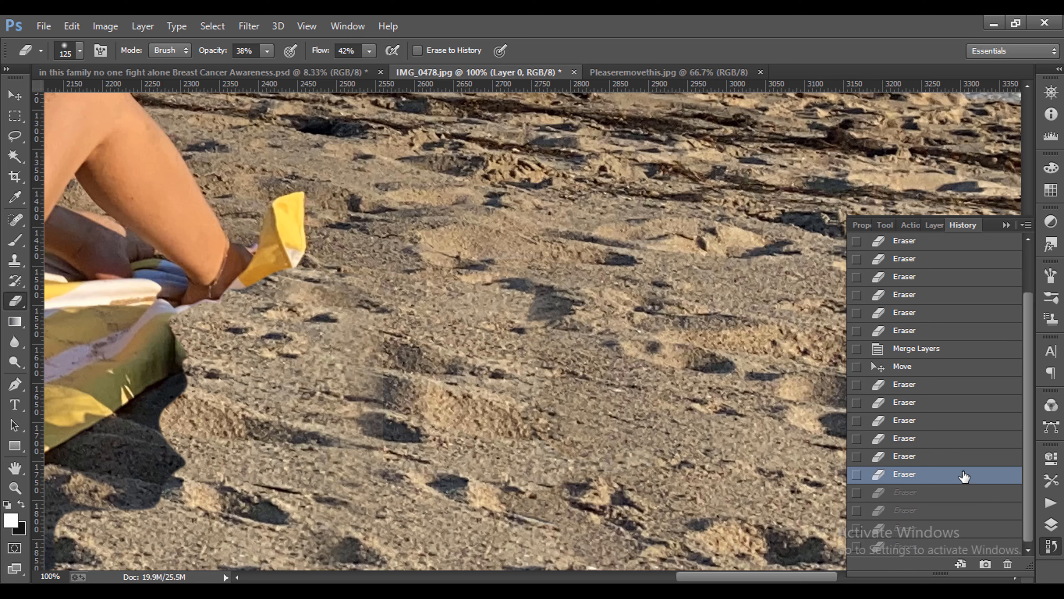
pyautogui.click(948, 455)
pyautogui.click(1051, 524)
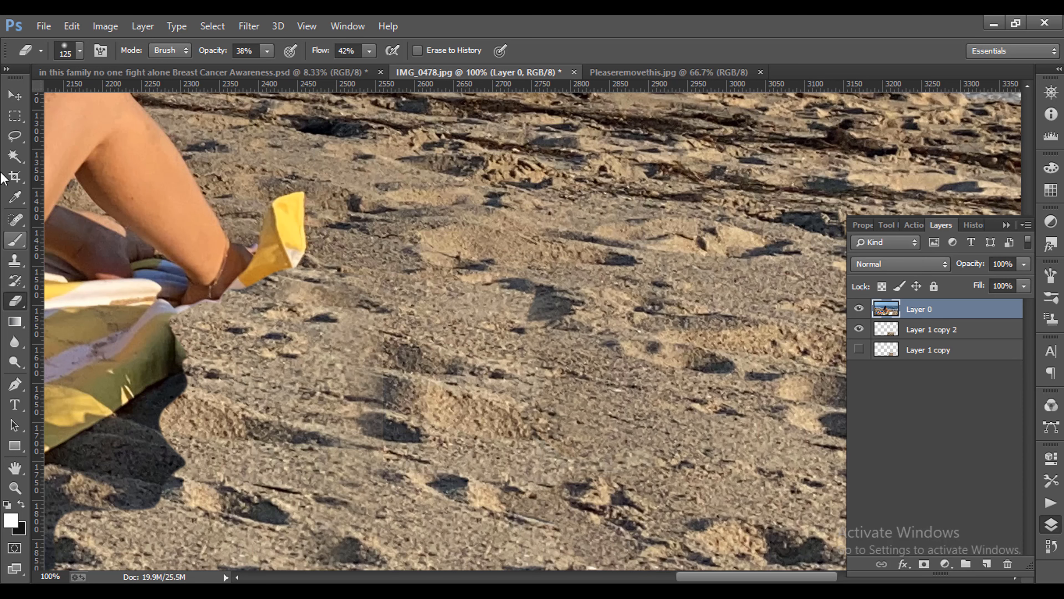
# Step: Reduce the eraser to 54 px and soften the remaining seam between Layer 0 and the sand patch
pyautogui.click(80, 53)
pyautogui.click(104, 100)
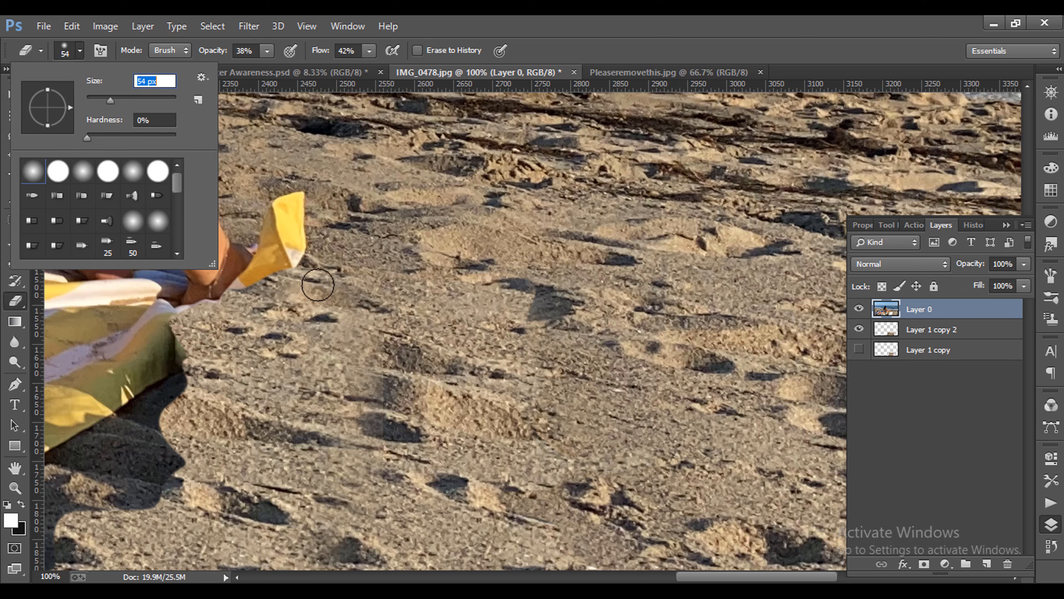
pyautogui.press('Return')
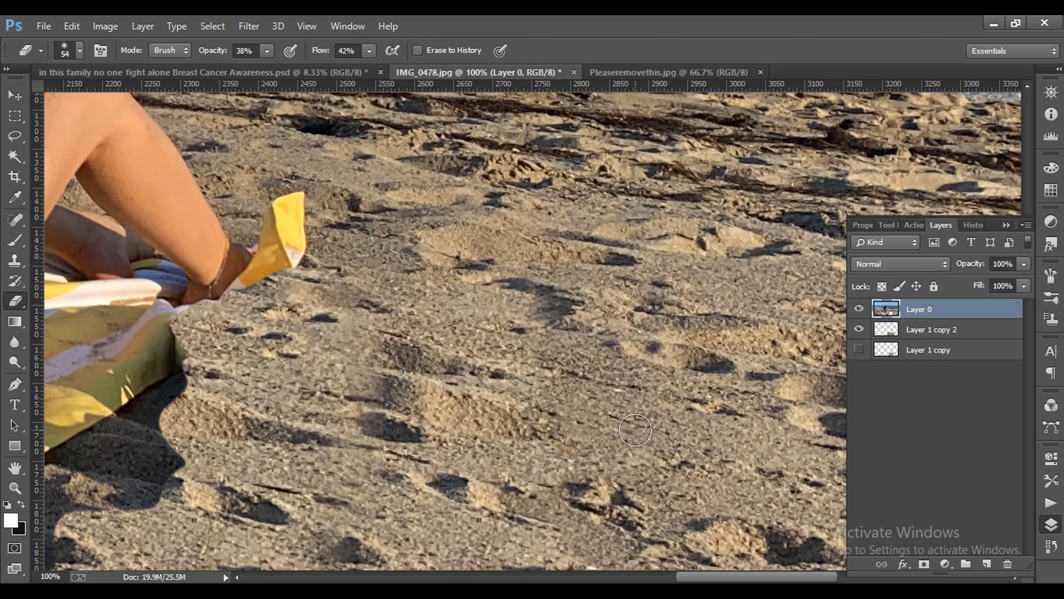
pyautogui.scroll(-2, 636, 429)
pyautogui.scroll(-5, 635, 430)
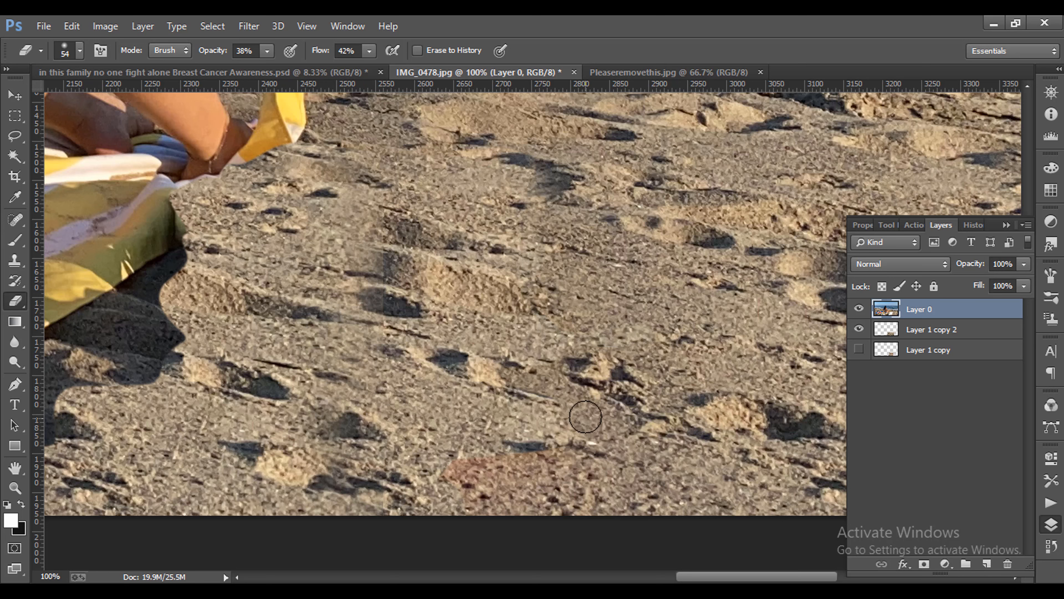
# Step: Activate Layer 1 copy 2 and set the Clone Stamp to a soft 94 px brush with 65% opacity and 64% flow
pyautogui.click(922, 329)
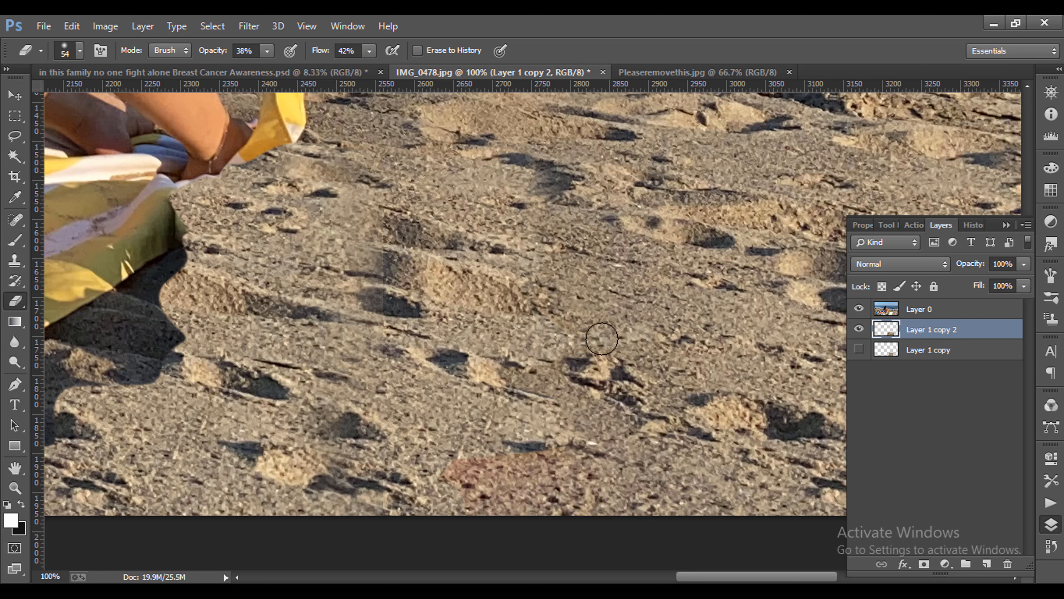
pyautogui.scroll(5, 475, 404)
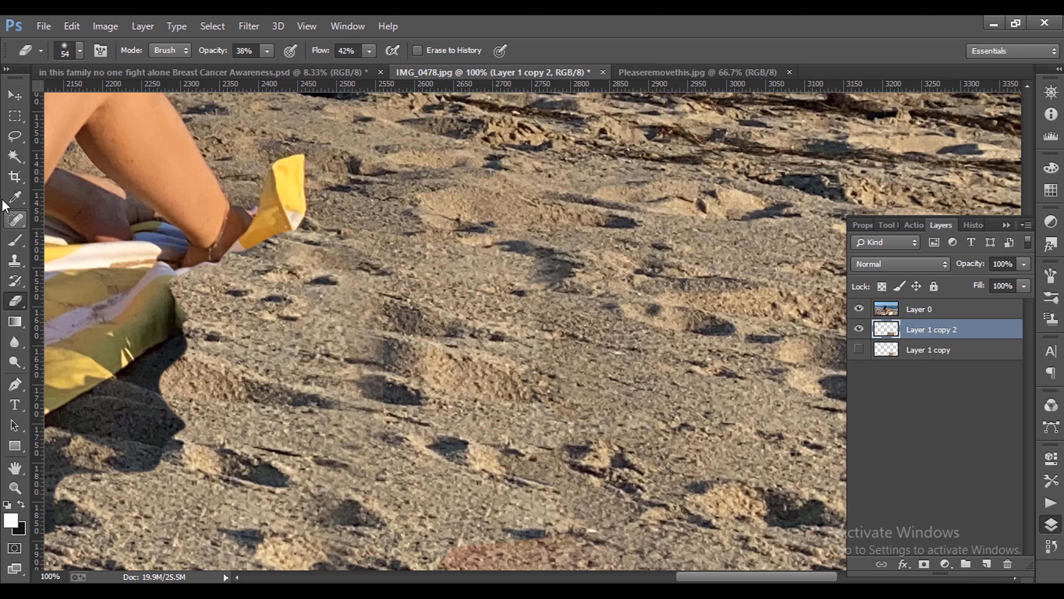
pyautogui.click(15, 260)
pyautogui.click(79, 52)
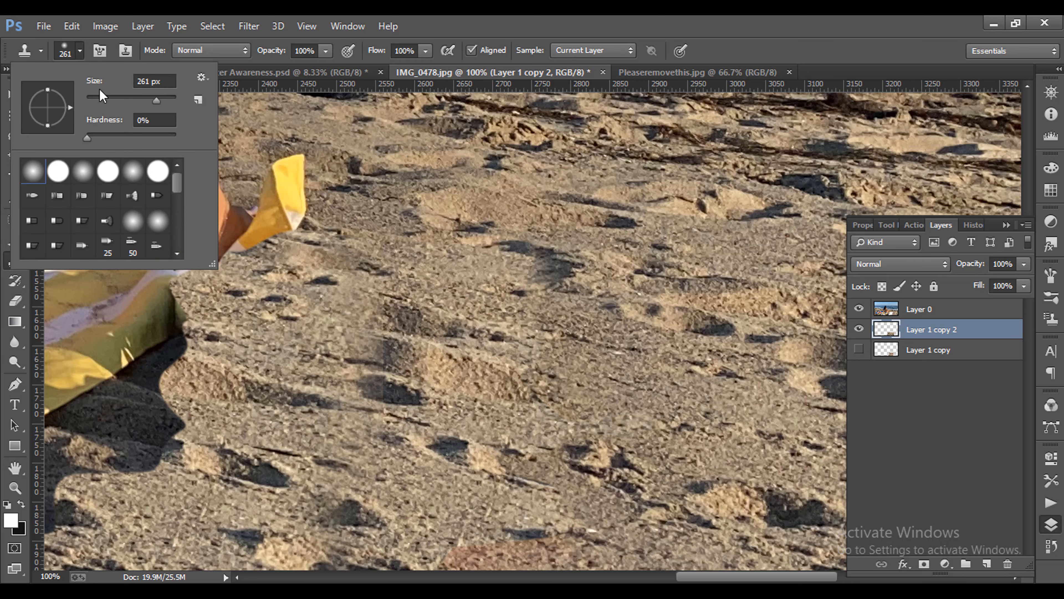
pyautogui.click(129, 101)
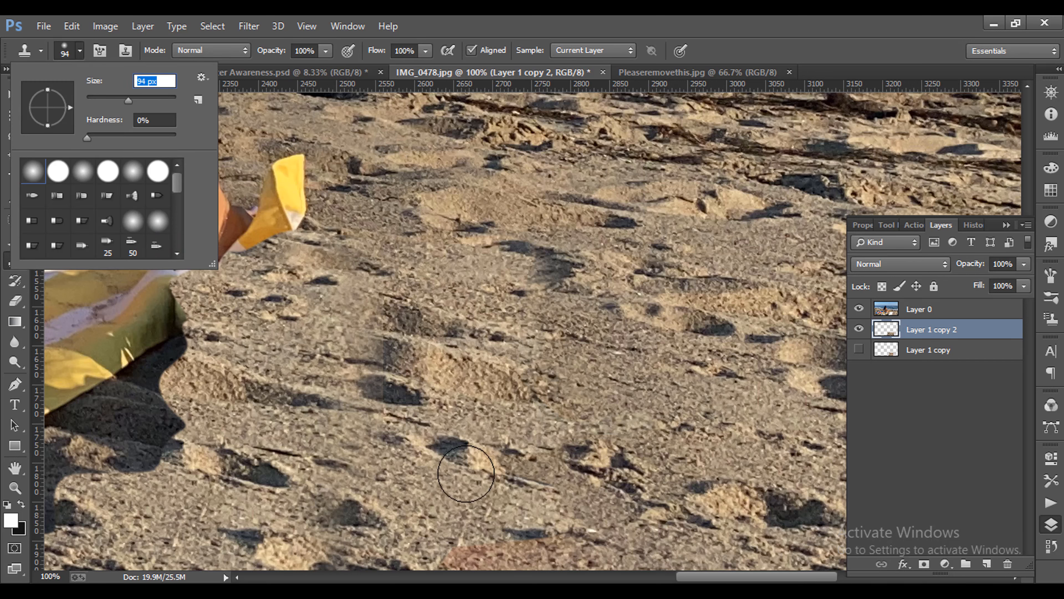
pyautogui.click(425, 52)
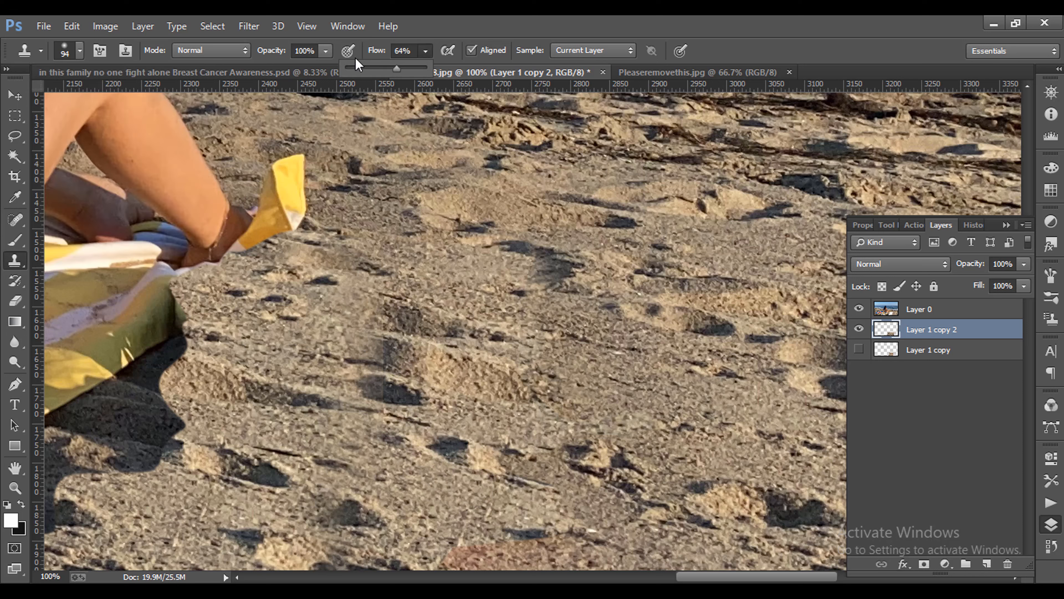
pyautogui.click(326, 51)
pyautogui.moveTo(326, 68); pyautogui.dragTo(297, 67)
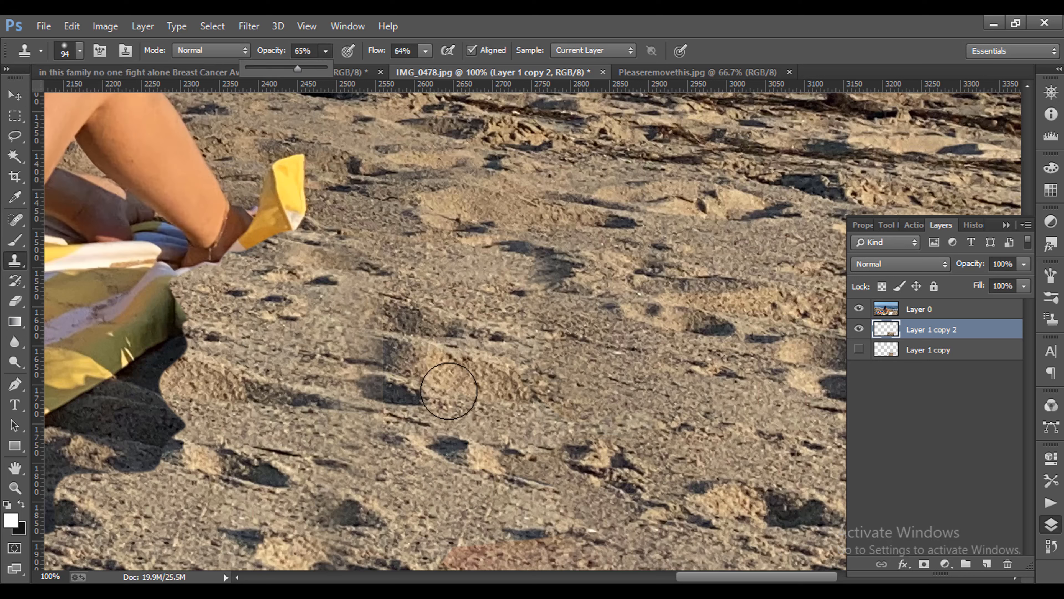
# Step: Clone nearby sand over the hard-edged dark hollows along the vertical seam on Layer 1 copy 2
pyautogui.keyDown('alt'); pyautogui.click(406, 361); pyautogui.keyUp('alt')
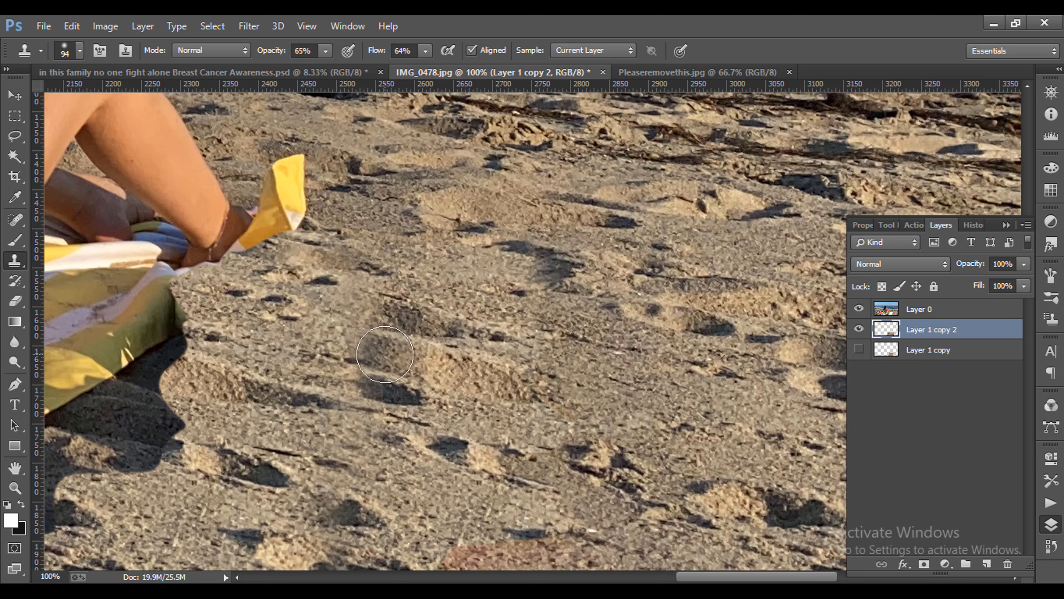
pyautogui.moveTo(389, 353)
pyautogui.mouseDown()
pyautogui.moveTo(384, 322)
pyautogui.moveTo(404, 323)
pyautogui.mouseUp()
pyautogui.moveTo(447, 538)
pyautogui.mouseDown()
pyautogui.moveTo(514, 524)
pyautogui.moveTo(450, 517)
pyautogui.moveTo(465, 536)
pyautogui.mouseUp()
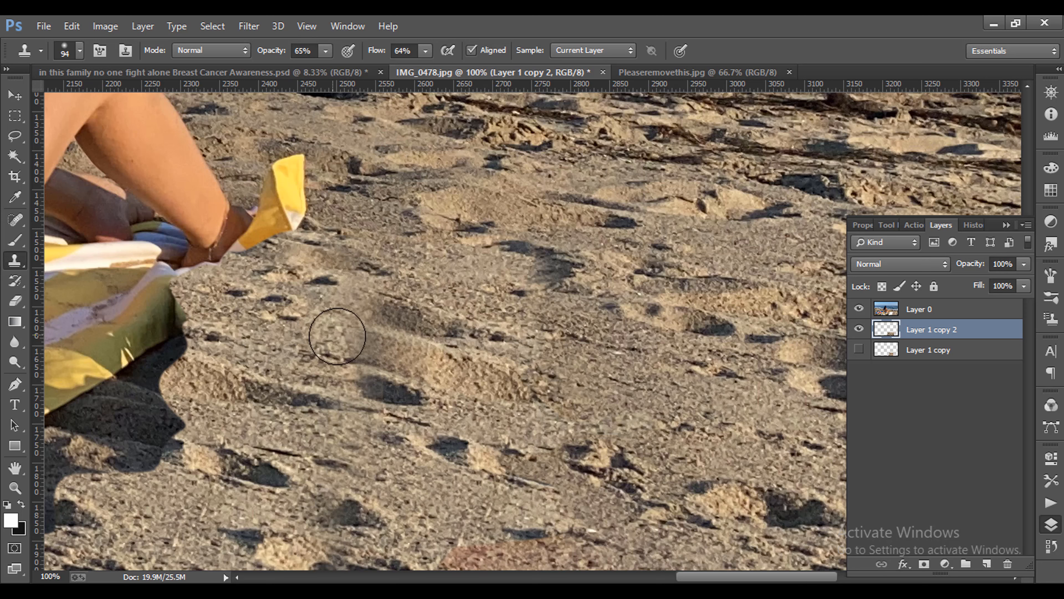
pyautogui.click(362, 345)
pyautogui.click(363, 343)
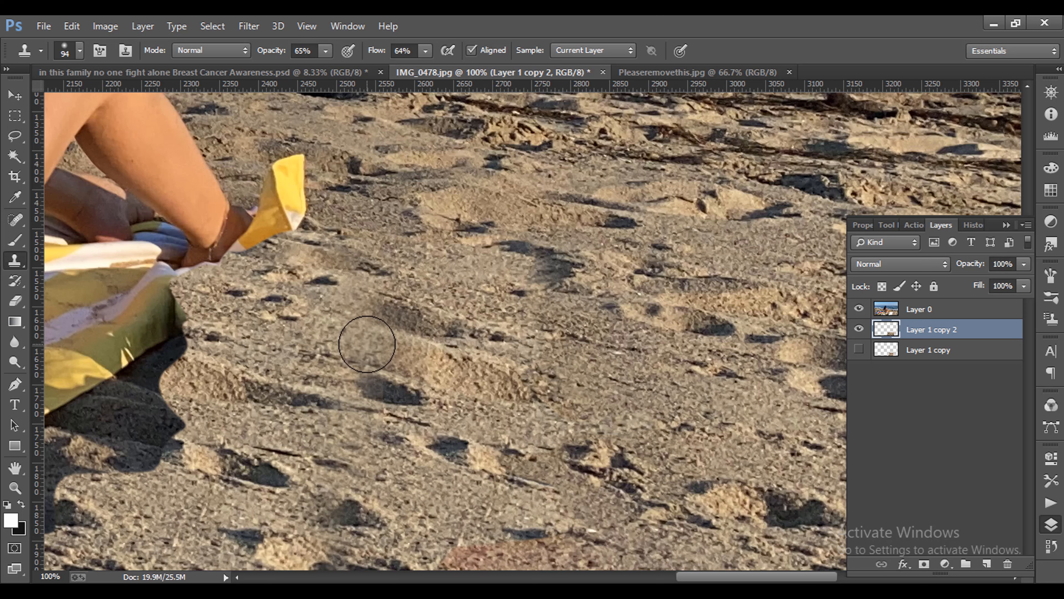
pyautogui.moveTo(411, 528); pyautogui.dragTo(444, 537)
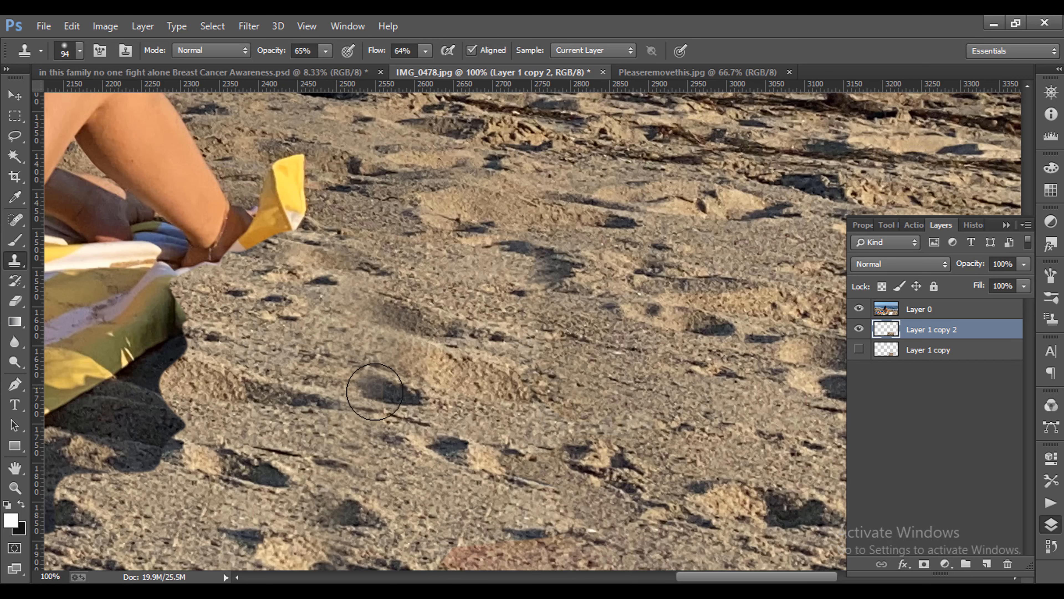
pyautogui.click(375, 391)
pyautogui.click(374, 390)
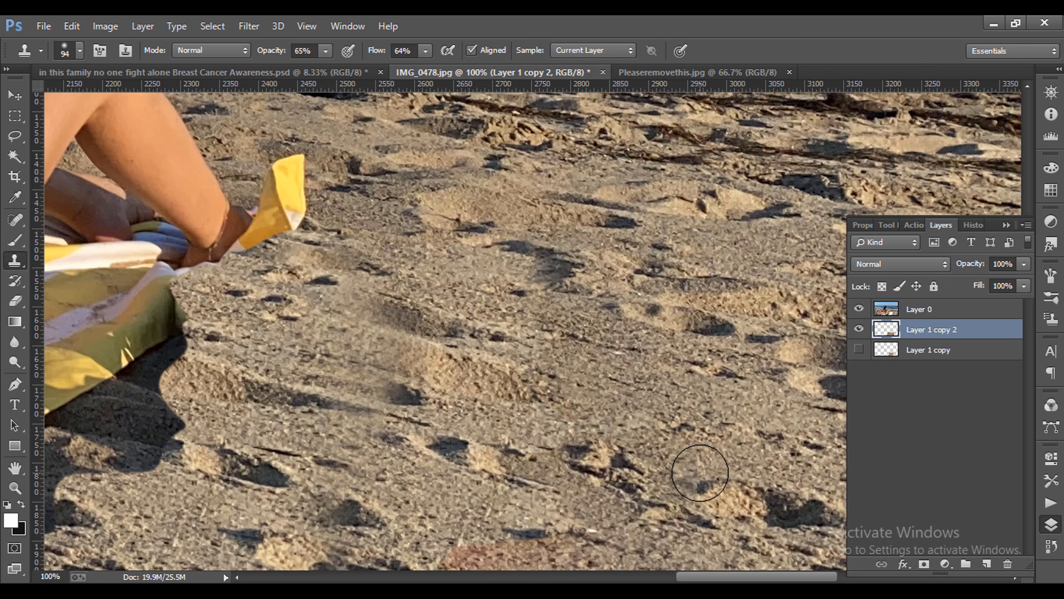
# Step: Activate Layer 0 and toggle Layer 1 copy 2 to examine how the sand patch meets the towel's shadow and surrounding beach
pyautogui.scroll(-2, 700, 472)
pyautogui.scroll(1, 700, 472)
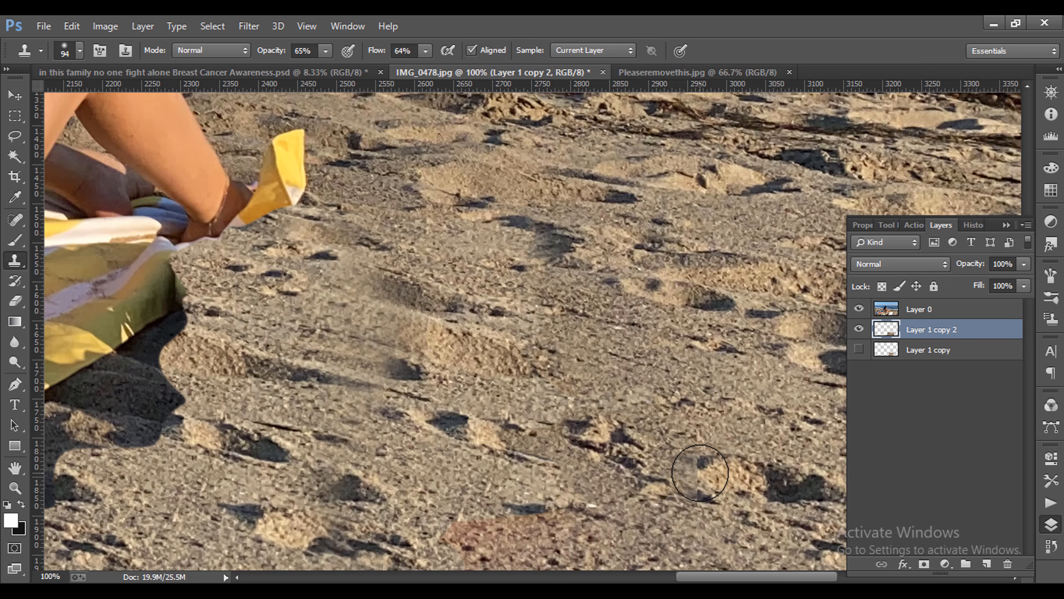
pyautogui.click(936, 310)
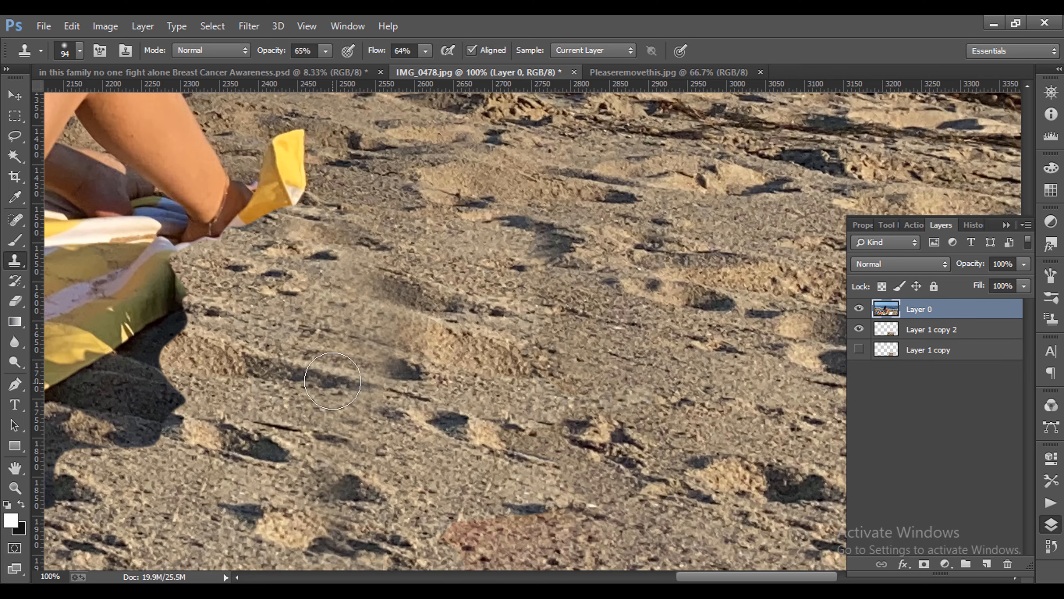
pyautogui.hscroll(-5, 608, 395)
pyautogui.scroll(-1, 664, 383)
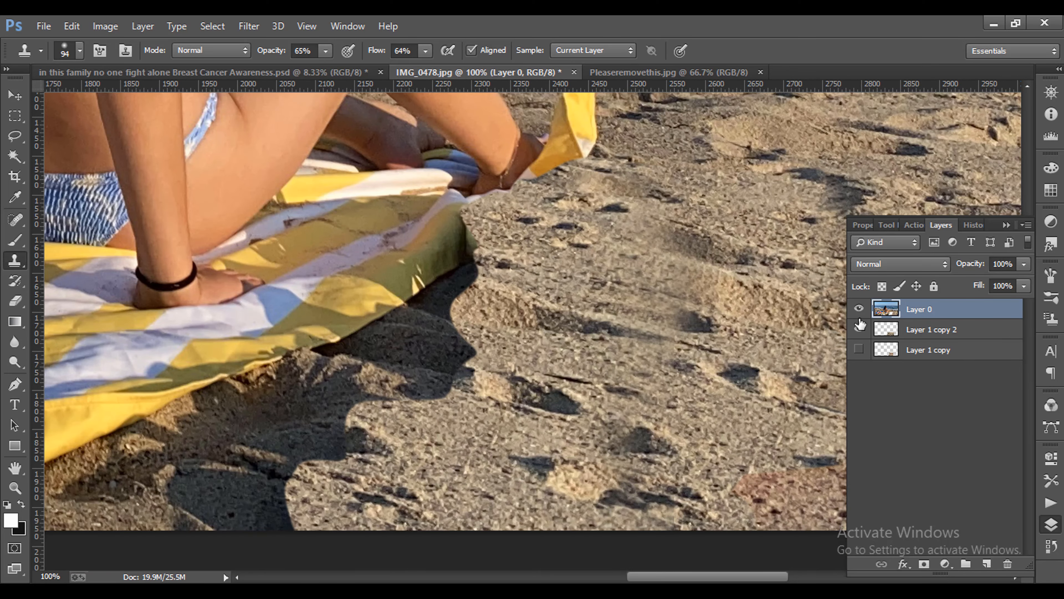
pyautogui.click(859, 330)
pyautogui.click(859, 330)
pyautogui.moveTo(506, 458); pyautogui.dragTo(209, 409)
pyautogui.moveTo(347, 395); pyautogui.dragTo(343, 400)
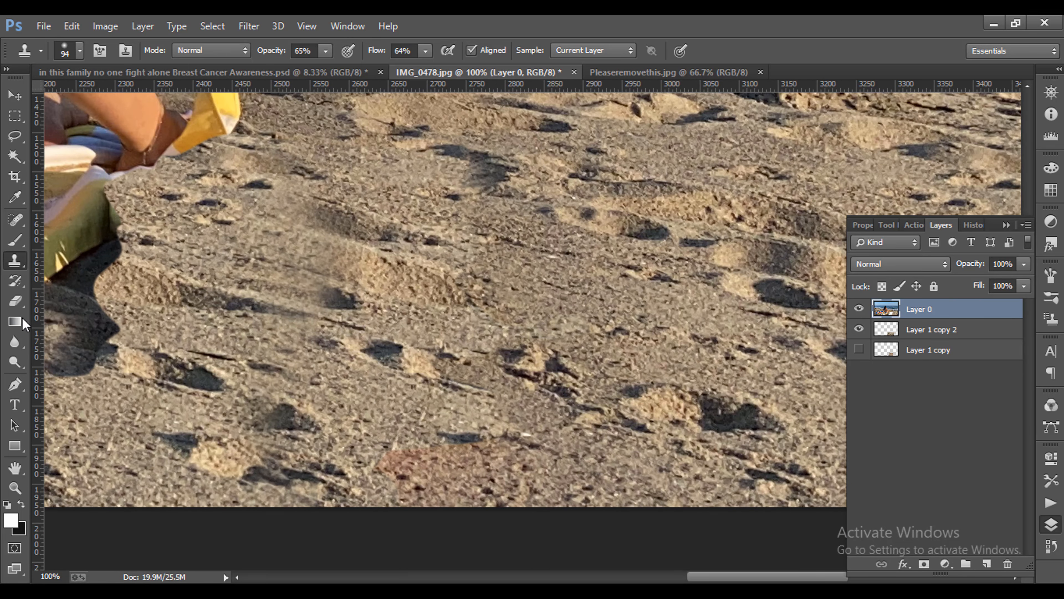
# Step: Set the Eraser to 62 px and fade the reddish stain in the sand near the bottom edge of Layer 0
pyautogui.press('e')
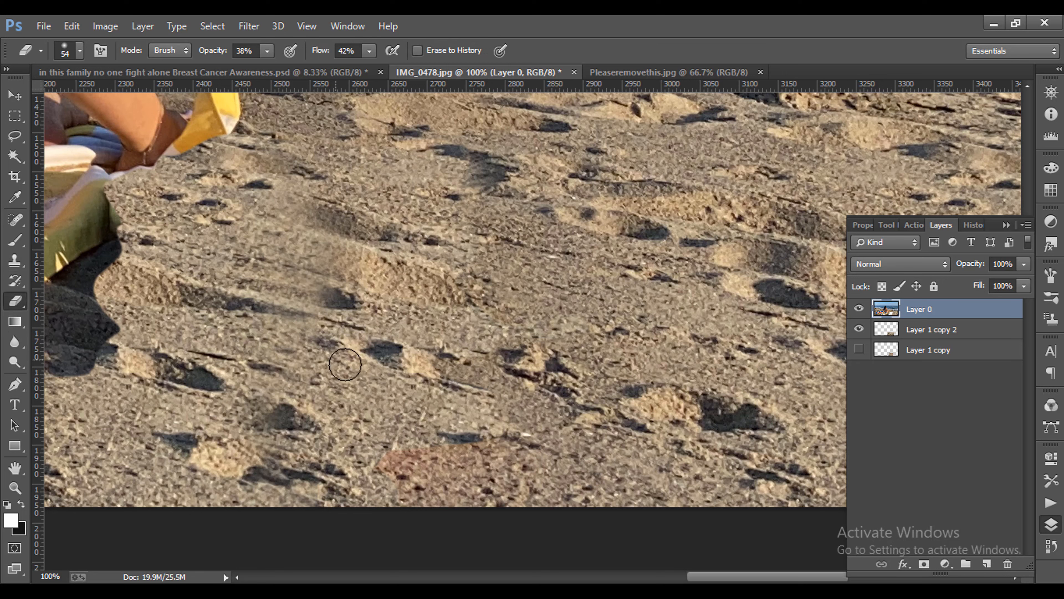
pyautogui.click(79, 55)
pyautogui.moveTo(115, 98); pyautogui.dragTo(119, 98)
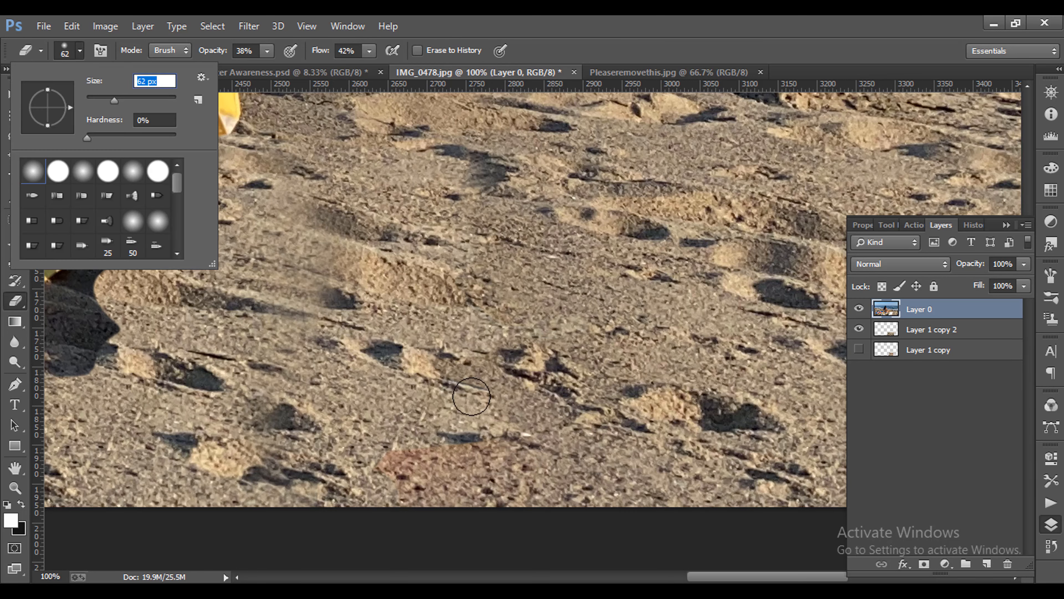
pyautogui.moveTo(471, 397)
pyautogui.mouseDown()
pyautogui.moveTo(438, 385)
pyautogui.moveTo(462, 400)
pyautogui.mouseUp()
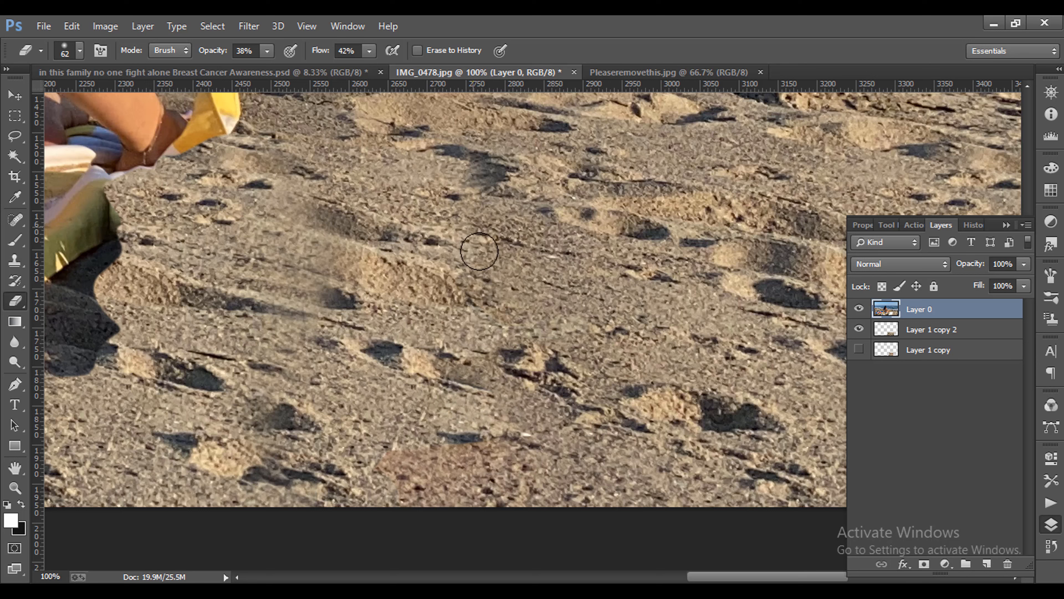
# Step: Toggle Layer 0's visibility to examine how its sand edges blend with the sand patch beneath
pyautogui.click(859, 309)
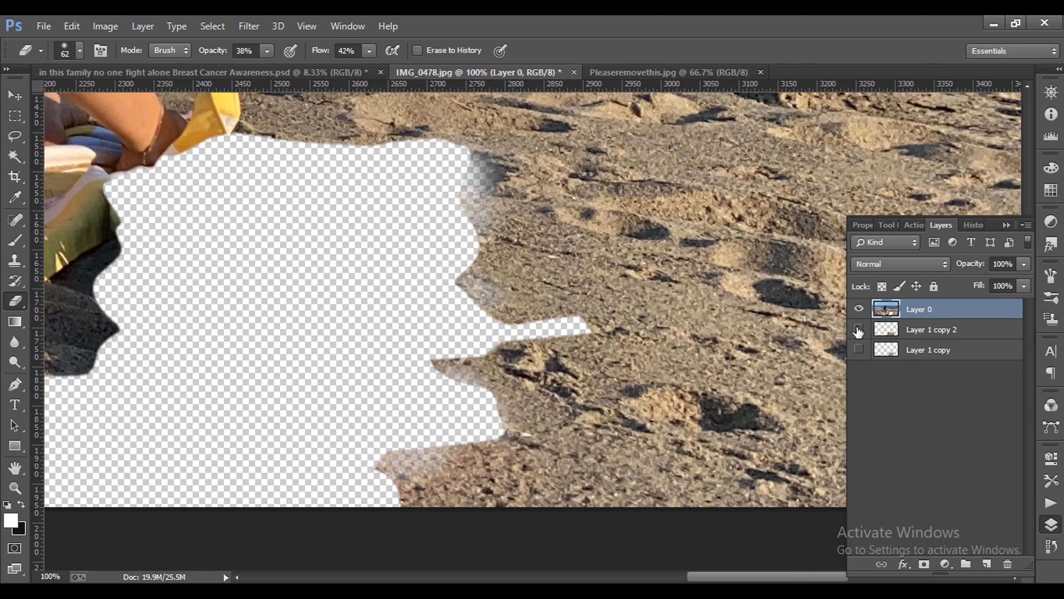
pyautogui.click(859, 309)
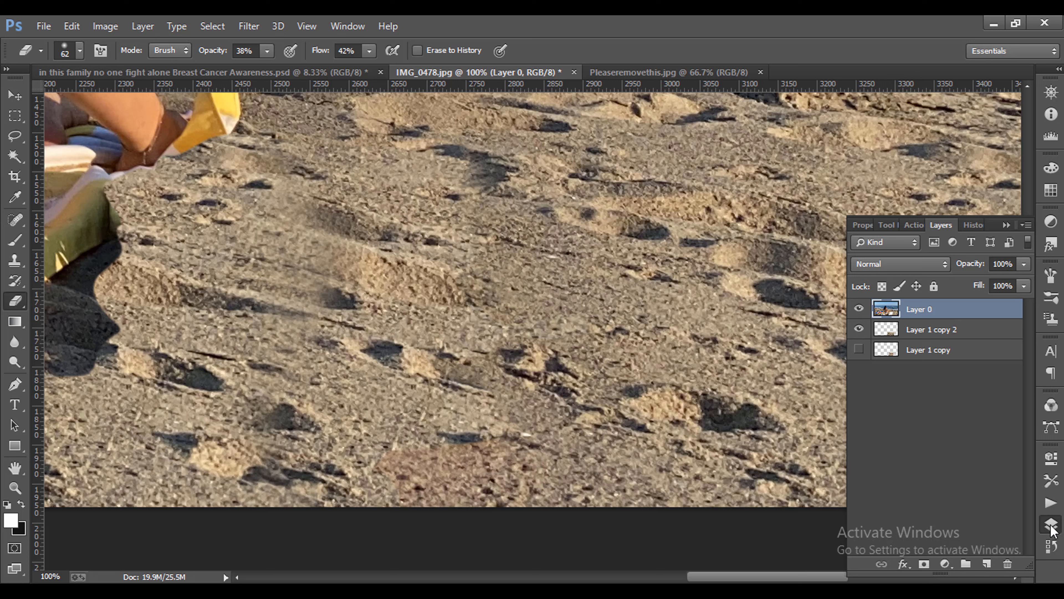
pyautogui.click(1051, 544)
pyautogui.click(928, 456)
pyautogui.click(1051, 544)
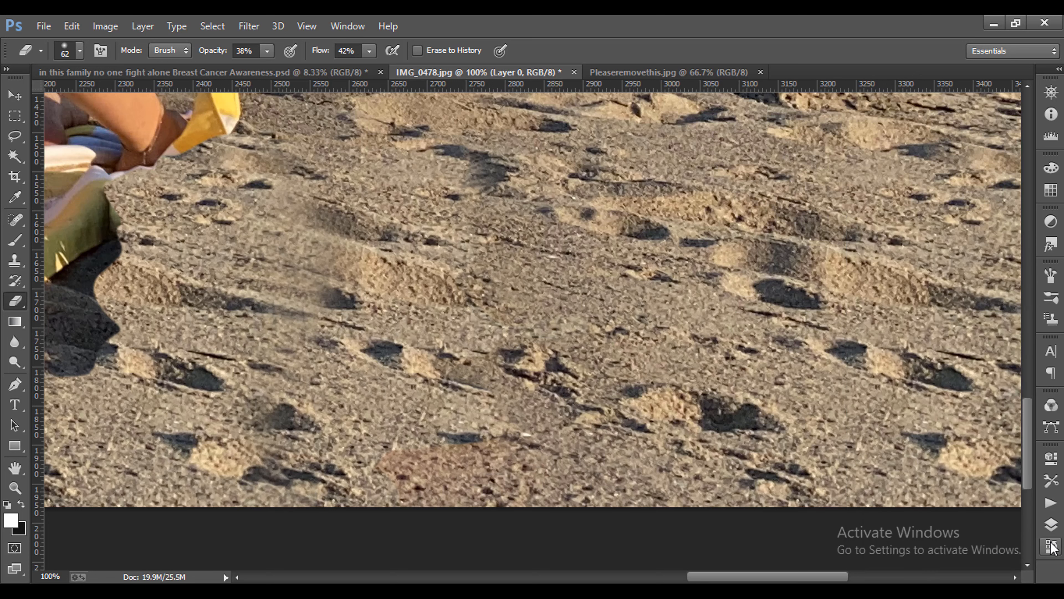
pyautogui.scroll(5, 552, 368)
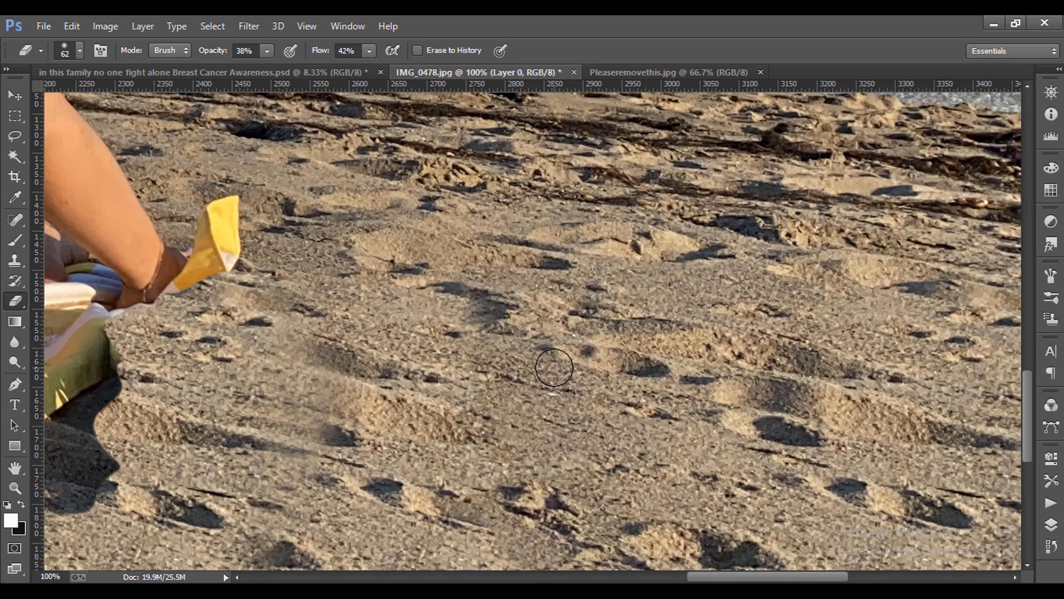
# Step: Clone nearby sand with the 94 px Clone Stamp over the marks just above the reddish stain on Layer 0
pyautogui.click(15, 260)
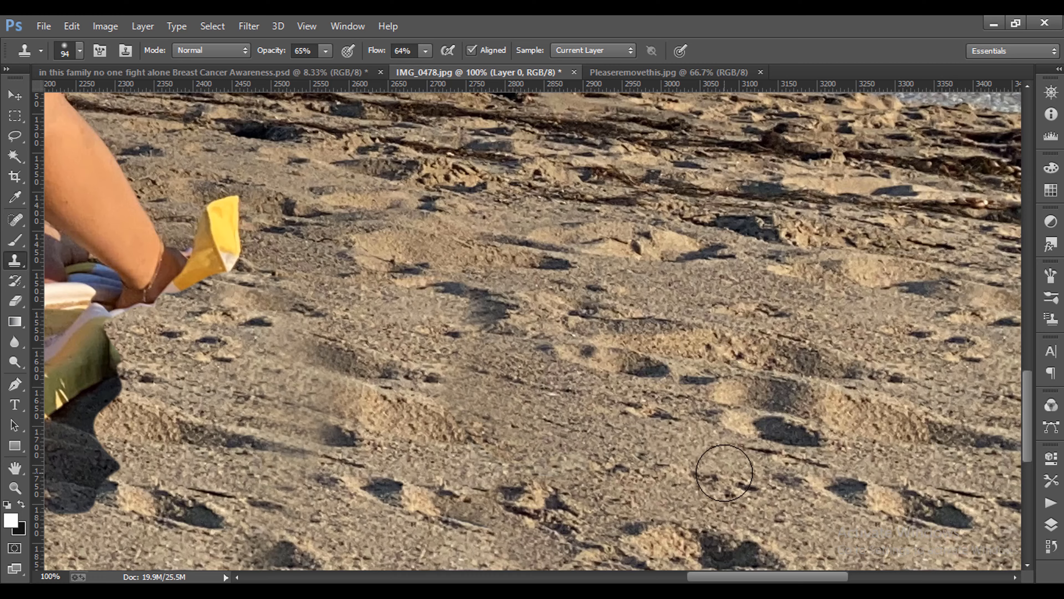
pyautogui.scroll(-3, 713, 444)
pyautogui.scroll(-3, 707, 431)
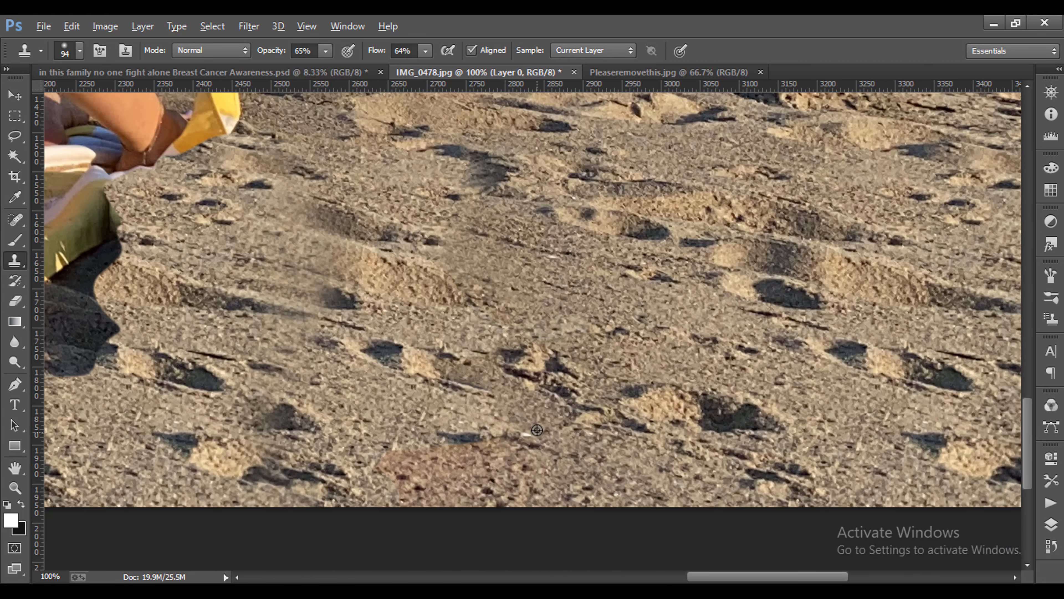
pyautogui.keyDown('alt'); pyautogui.click(511, 418); pyautogui.keyUp('alt')
pyautogui.moveTo(482, 391)
pyautogui.mouseDown()
pyautogui.moveTo(490, 425)
pyautogui.moveTo(451, 445)
pyautogui.moveTo(406, 450)
pyautogui.mouseUp()
pyautogui.press('space')
pyautogui.moveTo(474, 322); pyautogui.dragTo(846, 355)
pyautogui.moveTo(745, 387); pyautogui.dragTo(721, 338)
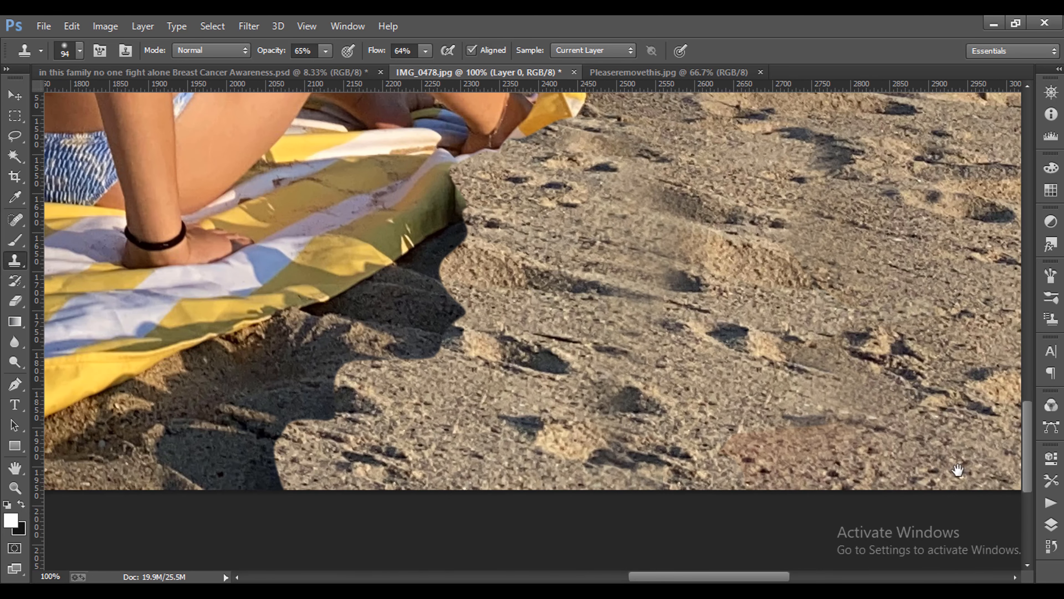
# Step: Set the Eraser to 94 px and fade the dark shadow on the sand beside the towel's lower edge on Layer 0
pyautogui.click(1051, 524)
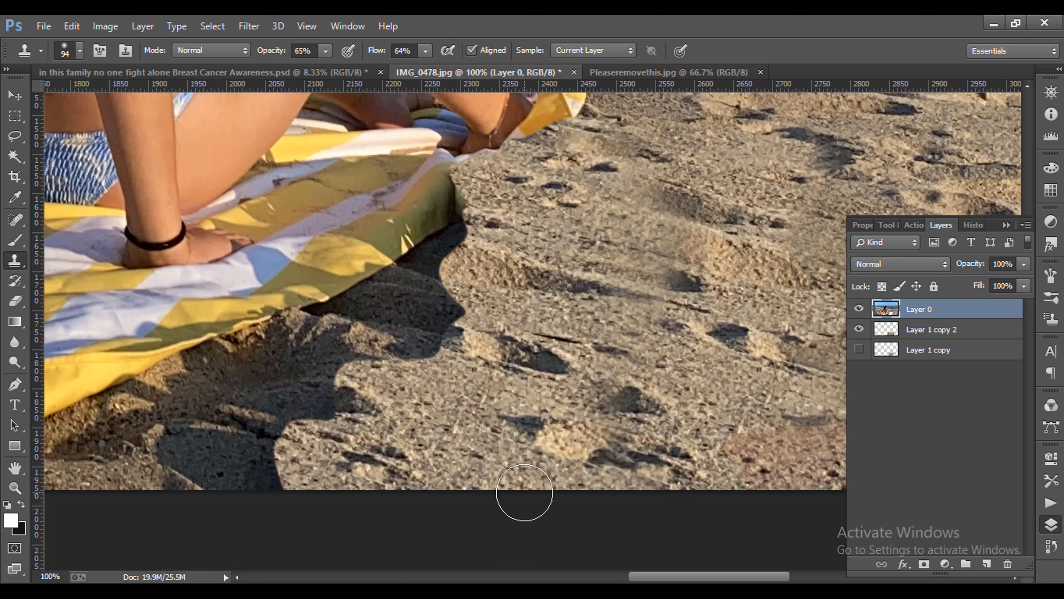
pyautogui.click(859, 309)
pyautogui.click(858, 309)
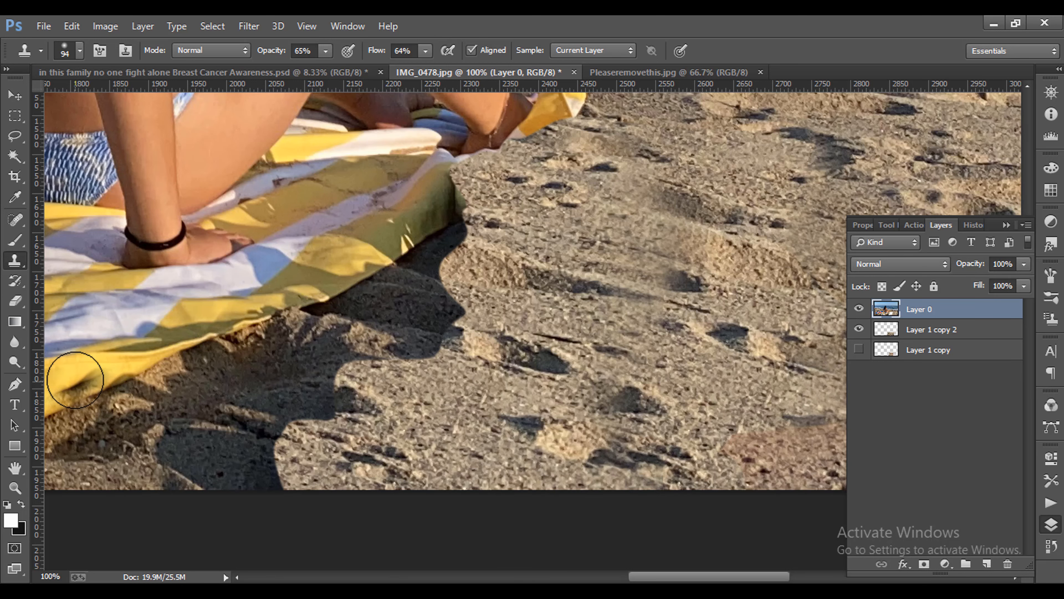
pyautogui.click(15, 300)
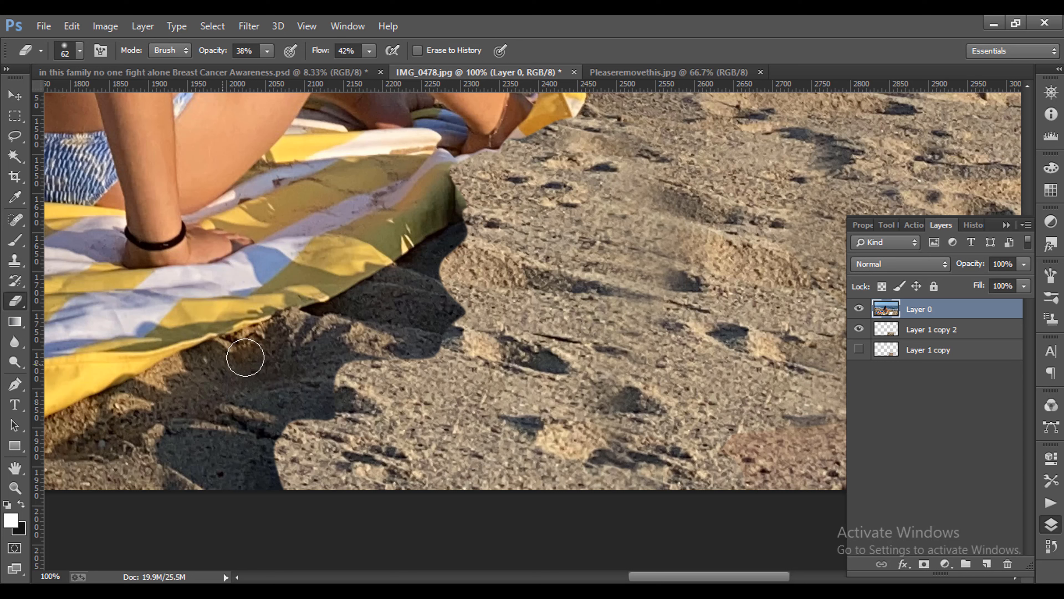
pyautogui.click(79, 51)
pyautogui.click(128, 99)
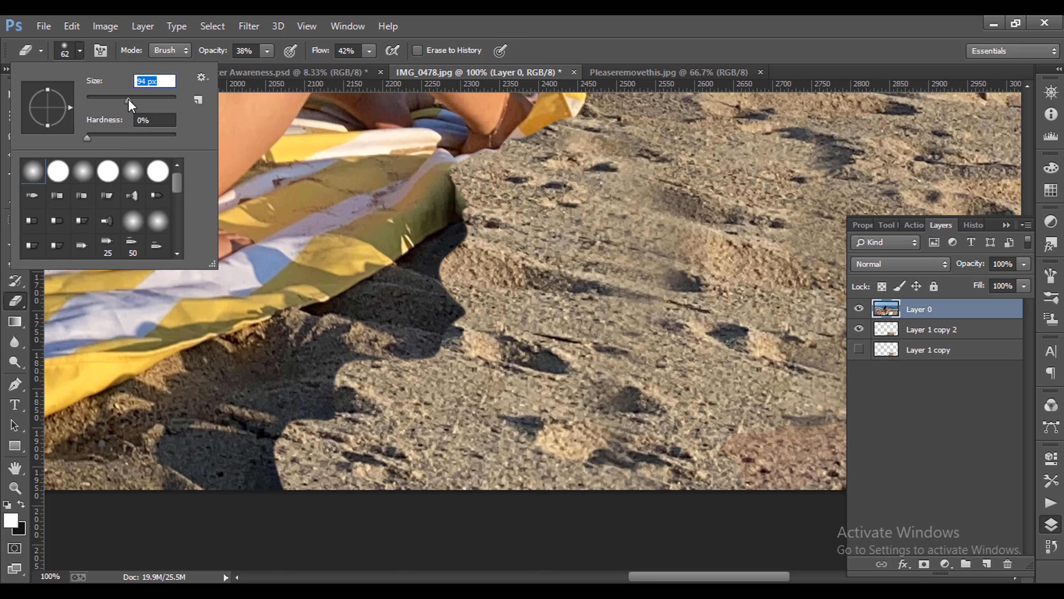
pyautogui.press('Return')
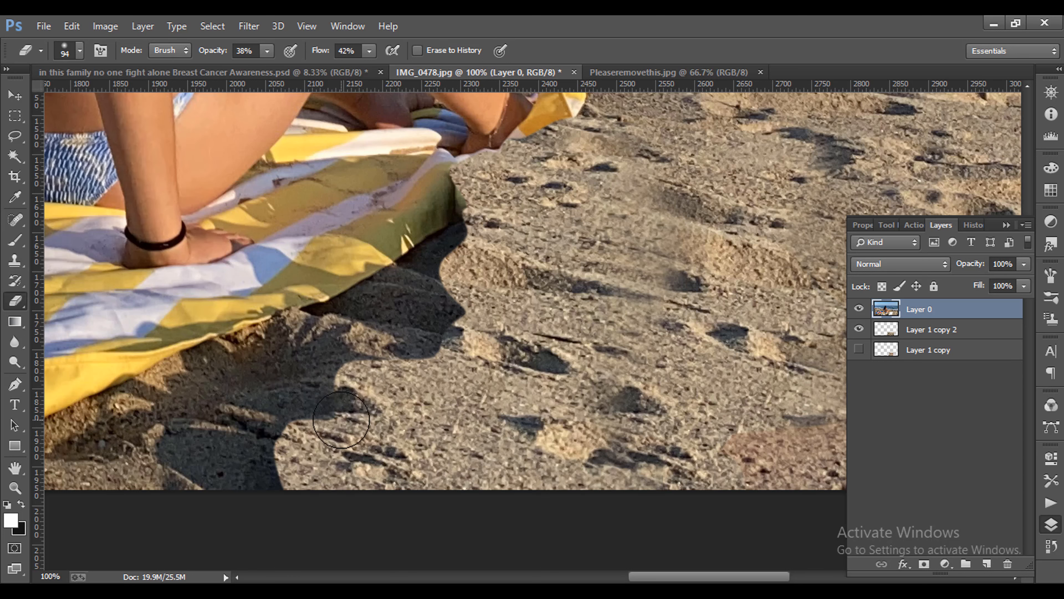
pyautogui.click(859, 309)
pyautogui.click(859, 310)
pyautogui.moveTo(366, 369)
pyautogui.mouseDown()
pyautogui.moveTo(327, 413)
pyautogui.moveTo(368, 363)
pyautogui.moveTo(340, 430)
pyautogui.moveTo(321, 428)
pyautogui.moveTo(311, 442)
pyautogui.moveTo(292, 429)
pyautogui.moveTo(304, 465)
pyautogui.moveTo(288, 430)
pyautogui.moveTo(288, 486)
pyautogui.moveTo(261, 453)
pyautogui.moveTo(296, 488)
pyautogui.moveTo(284, 490)
pyautogui.moveTo(283, 452)
pyautogui.moveTo(296, 462)
pyautogui.moveTo(320, 403)
pyautogui.moveTo(378, 416)
pyautogui.moveTo(307, 443)
pyautogui.moveTo(246, 448)
pyautogui.moveTo(294, 494)
pyautogui.moveTo(305, 431)
pyautogui.moveTo(341, 407)
pyautogui.moveTo(353, 373)
pyautogui.moveTo(437, 363)
pyautogui.moveTo(426, 370)
pyautogui.moveTo(426, 344)
pyautogui.moveTo(429, 369)
pyautogui.moveTo(467, 344)
pyautogui.moveTo(422, 355)
pyautogui.moveTo(463, 339)
pyautogui.moveTo(447, 327)
pyautogui.moveTo(432, 370)
pyautogui.moveTo(437, 334)
pyautogui.moveTo(433, 358)
pyautogui.moveTo(464, 330)
pyautogui.moveTo(468, 339)
pyautogui.moveTo(466, 293)
pyautogui.moveTo(484, 335)
pyautogui.moveTo(439, 317)
pyautogui.moveTo(454, 358)
pyautogui.moveTo(439, 341)
pyautogui.moveTo(466, 372)
pyautogui.moveTo(436, 344)
pyautogui.moveTo(412, 360)
pyautogui.moveTo(419, 300)
pyautogui.moveTo(418, 322)
pyautogui.moveTo(431, 323)
pyautogui.moveTo(383, 307)
pyautogui.moveTo(421, 298)
pyautogui.moveTo(387, 300)
pyautogui.moveTo(375, 363)
pyautogui.moveTo(309, 362)
pyautogui.moveTo(490, 348)
pyautogui.mouseUp()
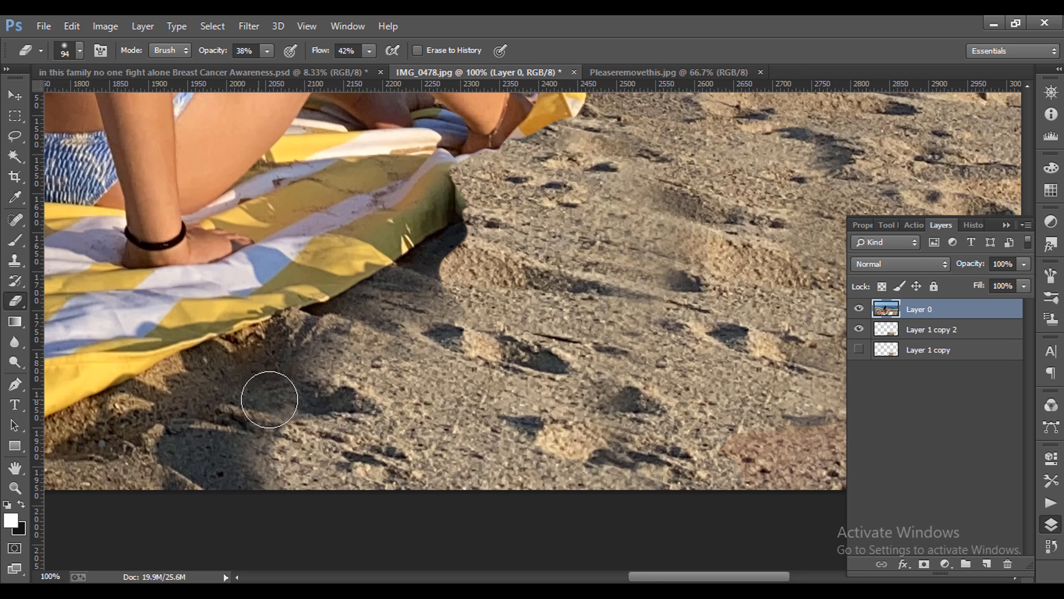
pyautogui.moveTo(270, 400)
pyautogui.mouseDown()
pyautogui.moveTo(252, 375)
pyautogui.moveTo(350, 380)
pyautogui.moveTo(262, 455)
pyautogui.moveTo(251, 483)
pyautogui.moveTo(312, 406)
pyautogui.moveTo(230, 380)
pyautogui.moveTo(237, 471)
pyautogui.moveTo(215, 485)
pyautogui.moveTo(190, 441)
pyautogui.moveTo(329, 384)
pyautogui.moveTo(270, 358)
pyautogui.moveTo(330, 361)
pyautogui.moveTo(223, 378)
pyautogui.moveTo(197, 401)
pyautogui.mouseUp()
pyautogui.moveTo(415, 376); pyautogui.dragTo(338, 423)
pyautogui.moveTo(357, 367)
pyautogui.mouseDown()
pyautogui.moveTo(400, 290)
pyautogui.moveTo(371, 341)
pyautogui.moveTo(383, 342)
pyautogui.moveTo(348, 360)
pyautogui.moveTo(329, 361)
pyautogui.moveTo(370, 340)
pyautogui.moveTo(313, 353)
pyautogui.moveTo(407, 309)
pyautogui.mouseUp()
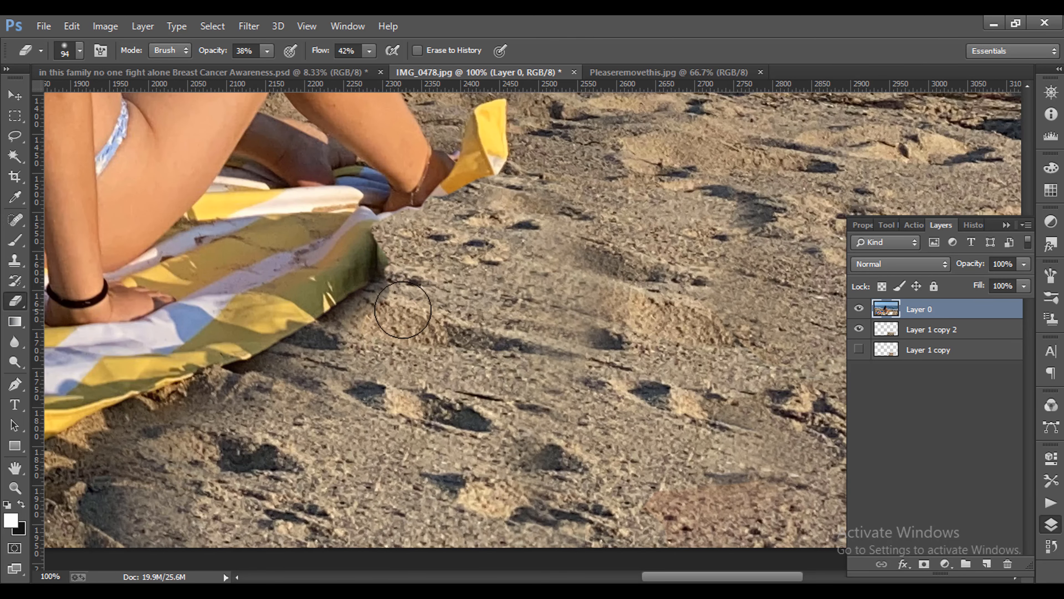
# Step: Toggle Layer 0 and Layer 1 copy 2 to examine the sand blend around the towel's corner
pyautogui.moveTo(573, 316); pyautogui.dragTo(444, 394)
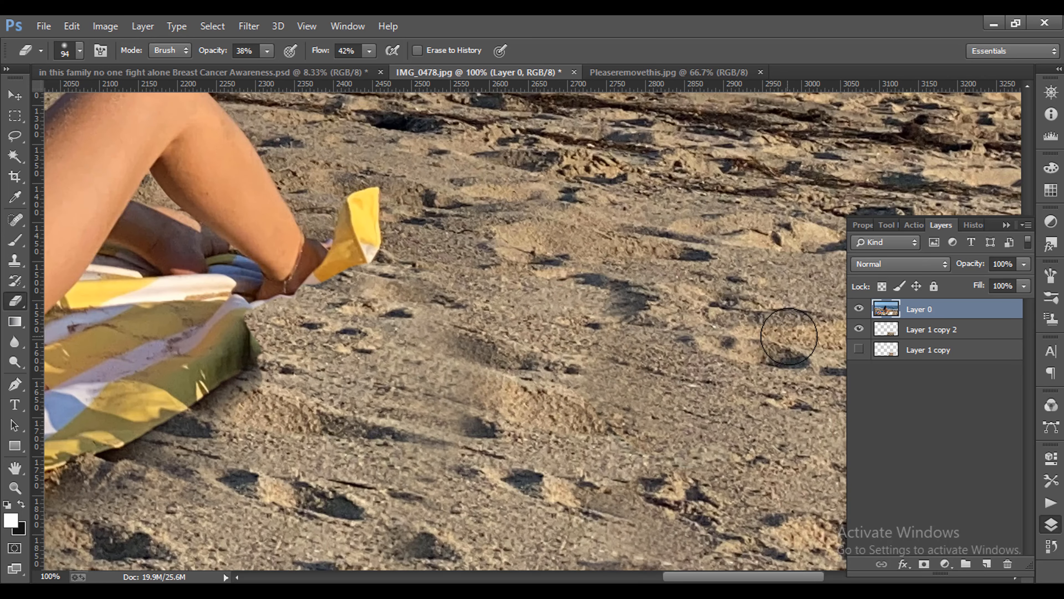
pyautogui.click(859, 309)
pyautogui.click(859, 310)
pyautogui.click(859, 329)
pyautogui.click(858, 329)
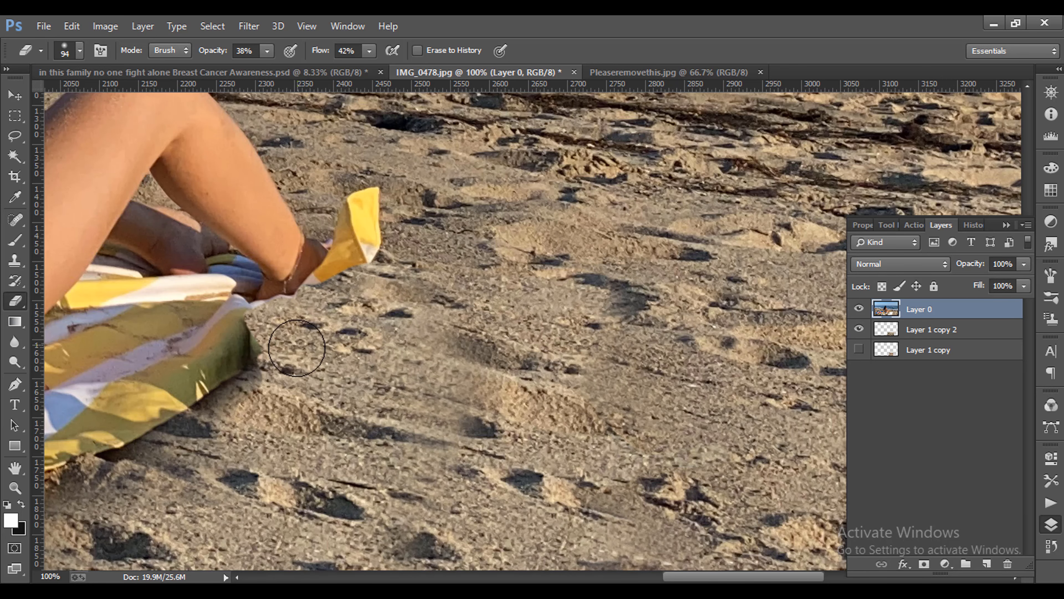
pyautogui.scroll(2, 414, 416)
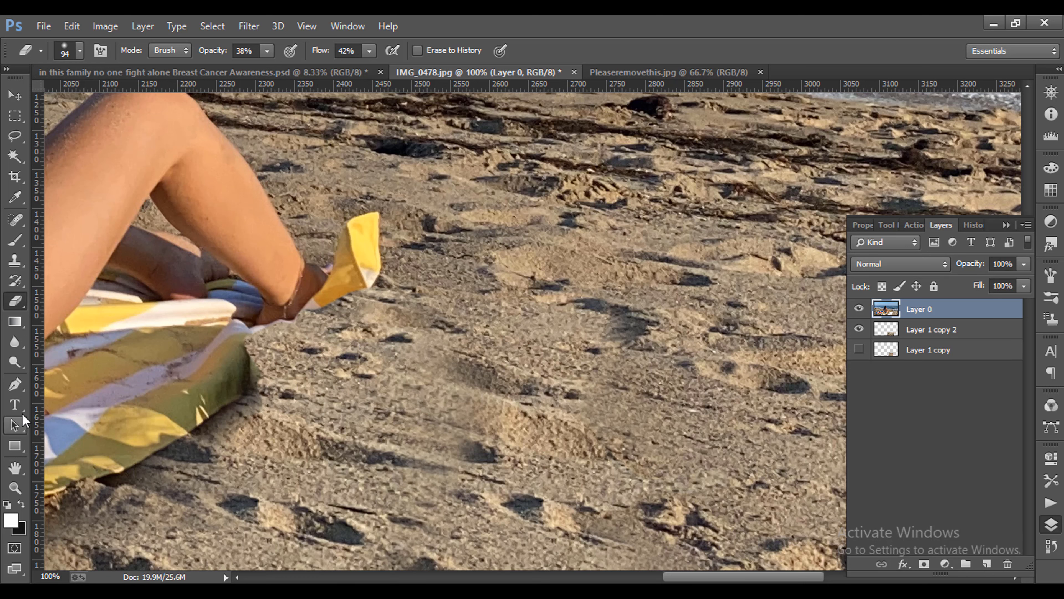
# Step: Select the towel's green corner on Layer 0 with a Pen path and copy it to a new layer
pyautogui.click(15, 384)
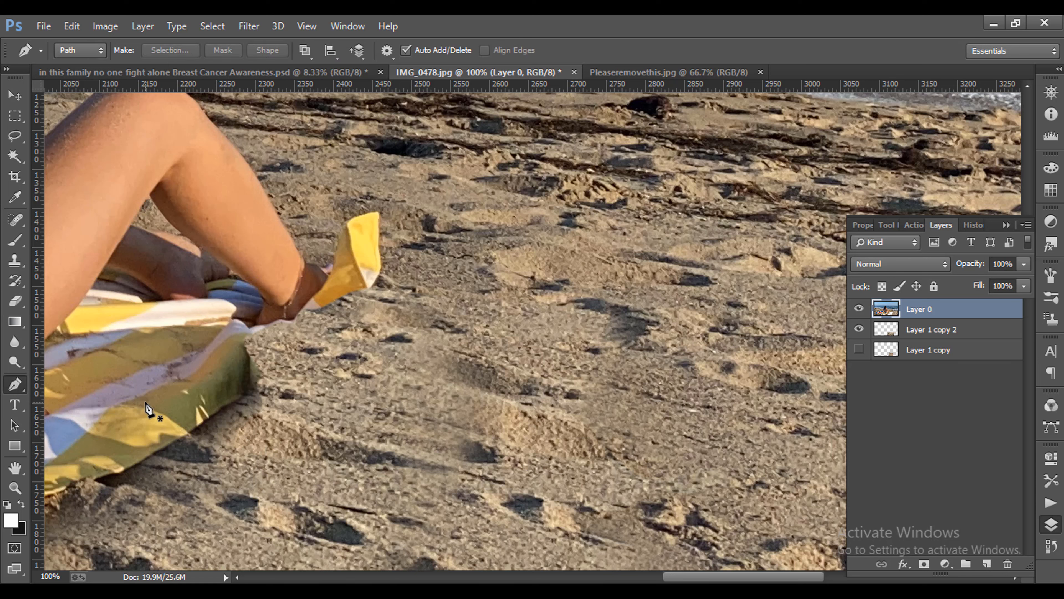
pyautogui.click(146, 382)
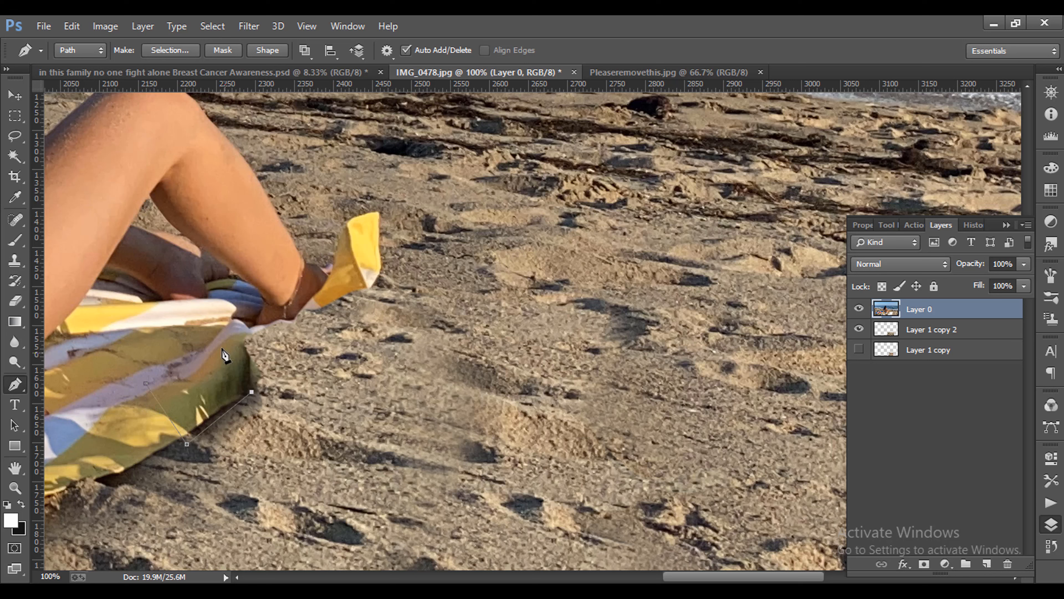
pyautogui.hotkey('ctrl', 'Return')
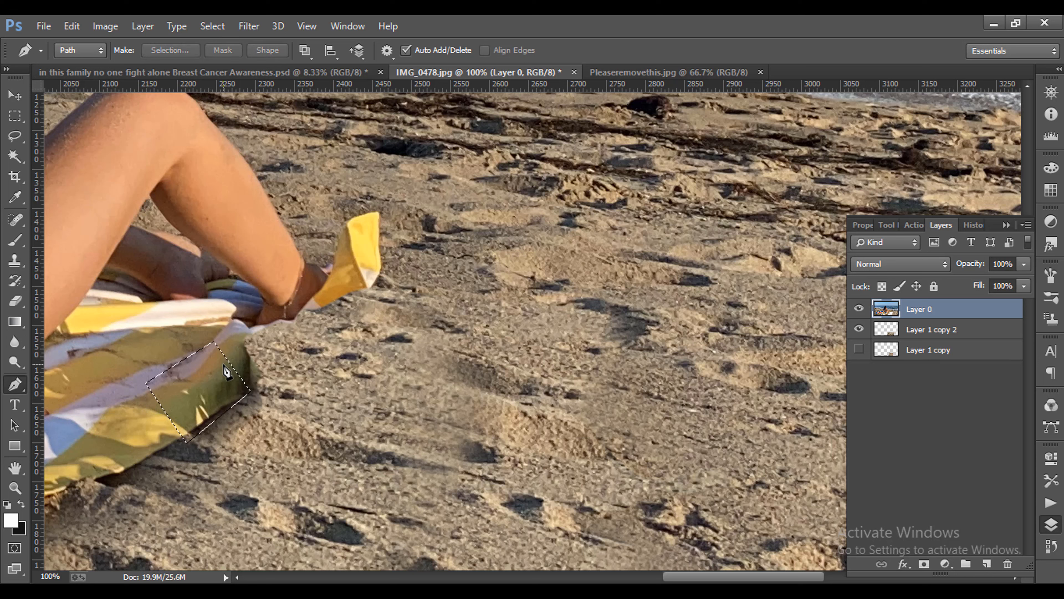
pyautogui.hotkey('ctrl', 'j')
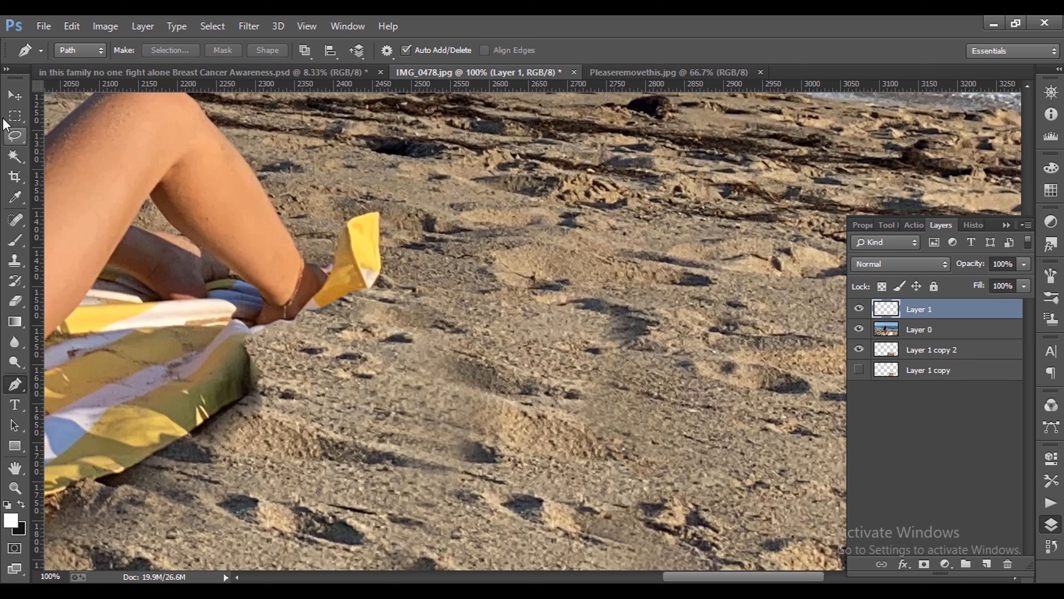
# Step: Move the copied towel piece up beside the towel's corner, just below the hand
pyautogui.press('v')
pyautogui.moveTo(214, 385); pyautogui.dragTo(517, 329)
pyautogui.hotkey('ctrl', '+')
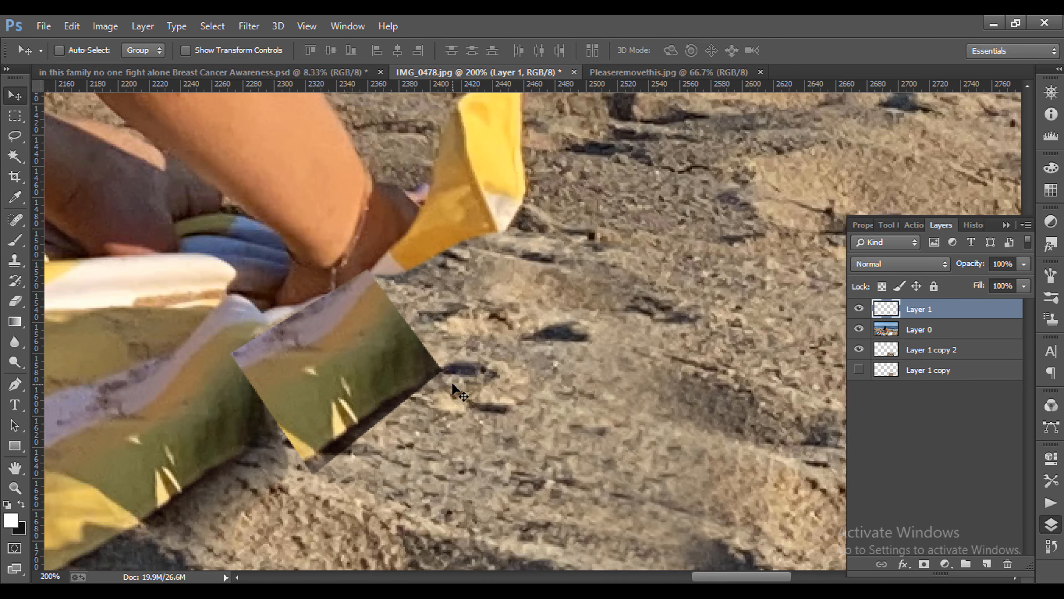
pyautogui.moveTo(337, 401); pyautogui.dragTo(293, 399)
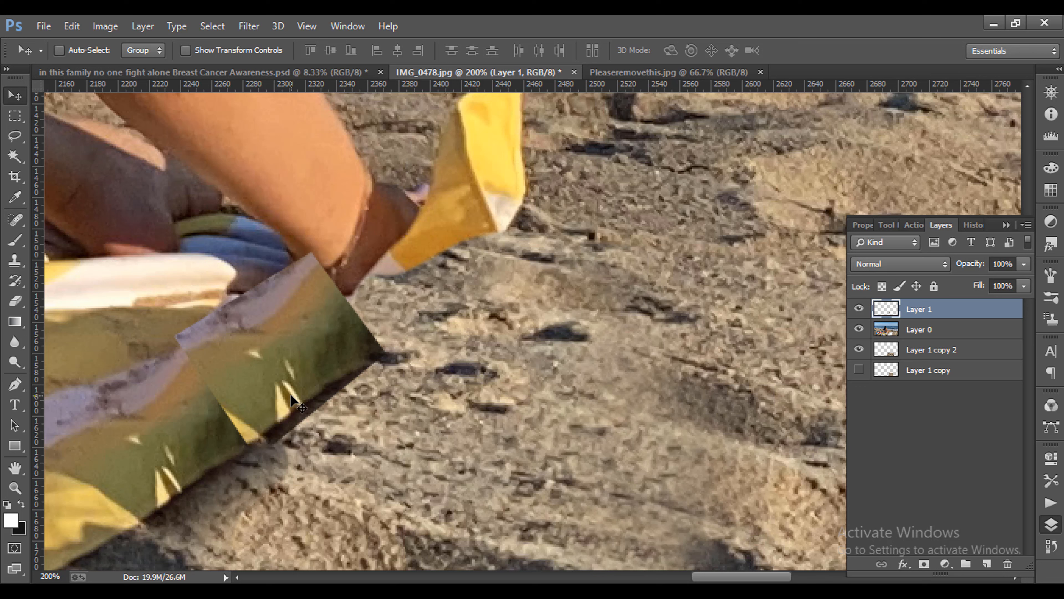
# Step: Scale the towel piece to 82.35% width and 84.85% height, rotate it 9.41° and fit it against the towel's corner
pyautogui.hotkey('ctrl', 't')
pyautogui.moveTo(175, 253); pyautogui.dragTo(212, 284)
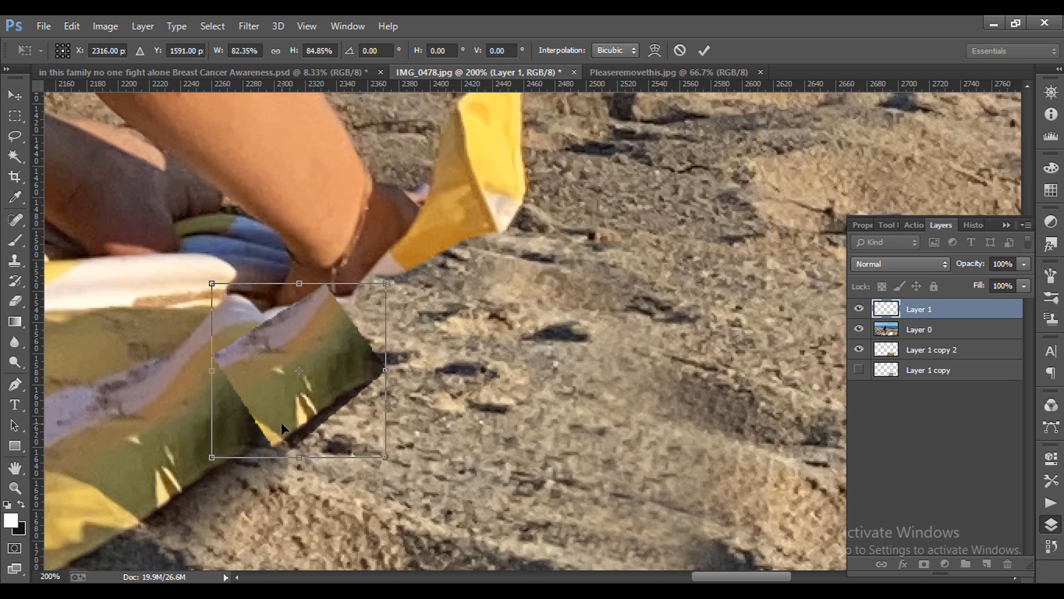
pyautogui.moveTo(273, 417)
pyautogui.mouseDown()
pyautogui.moveTo(325, 425)
pyautogui.moveTo(282, 403)
pyautogui.mouseUp()
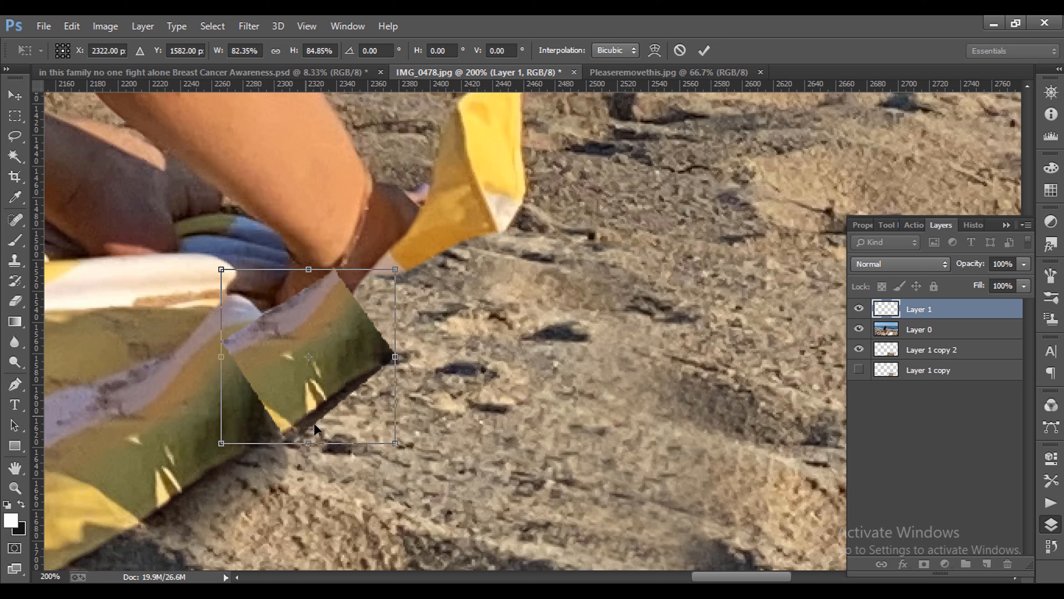
pyautogui.moveTo(445, 456); pyautogui.dragTo(419, 465)
pyautogui.moveTo(306, 406); pyautogui.dragTo(289, 415)
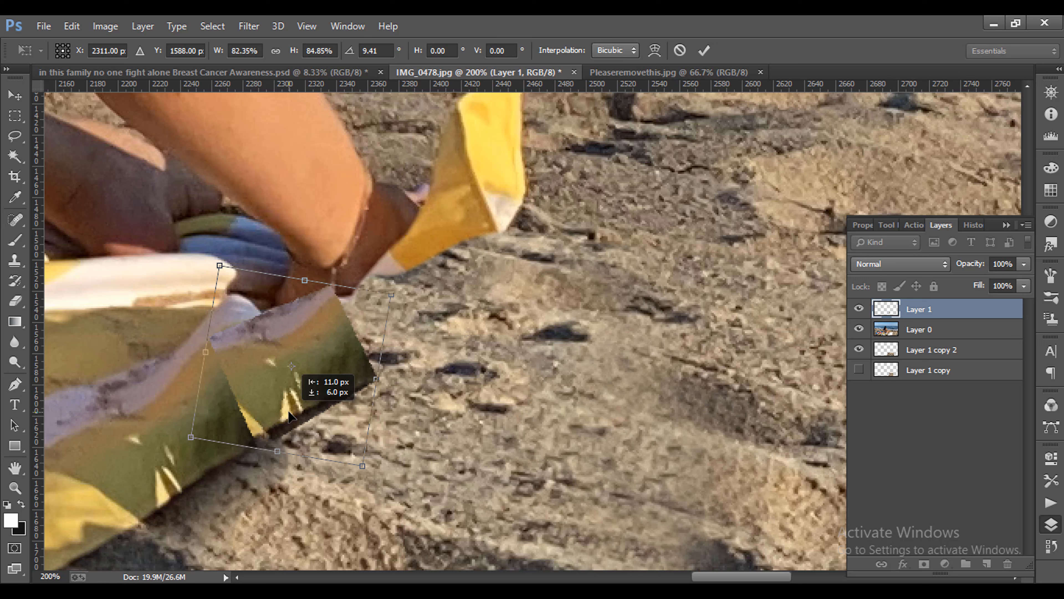
pyautogui.moveTo(287, 412); pyautogui.dragTo(316, 438)
pyautogui.moveTo(317, 438); pyautogui.dragTo(325, 415)
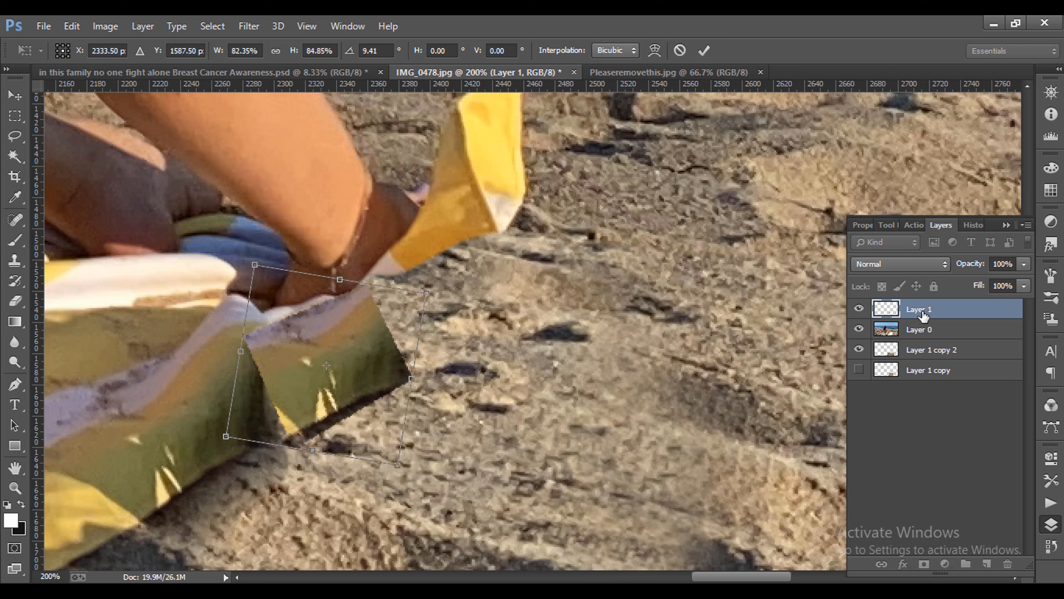
pyautogui.press('Return')
# Step: Place Layer 1 beneath Layer 0 and warp the repositioned towel piece's lower corner toward the towel's edge
pyautogui.moveTo(922, 316); pyautogui.dragTo(912, 340)
pyautogui.moveTo(337, 343); pyautogui.dragTo(381, 335)
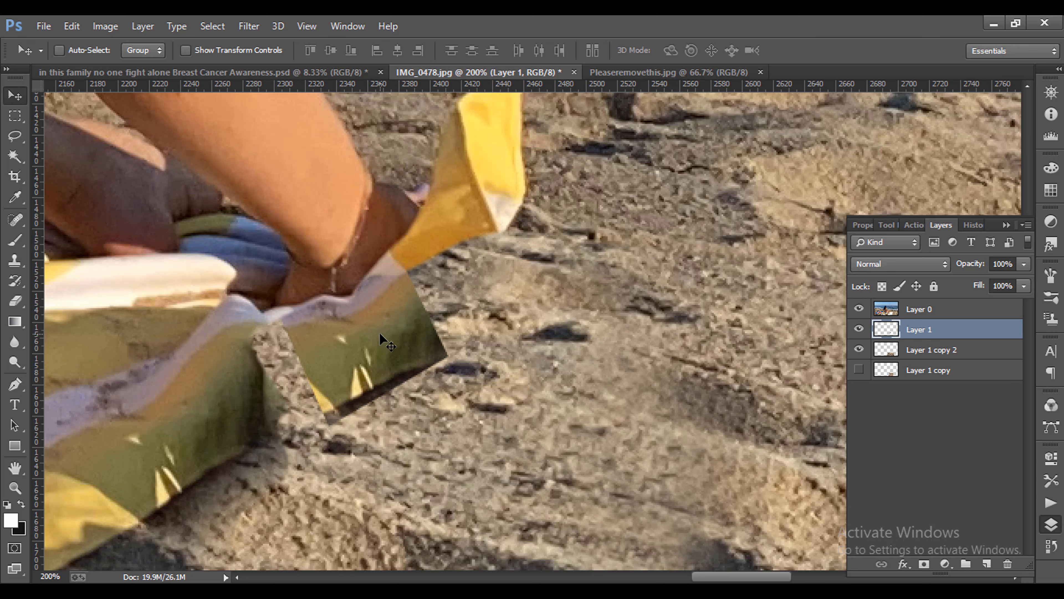
pyautogui.hotkey('ctrl', 't')
pyautogui.rightClick(344, 399)
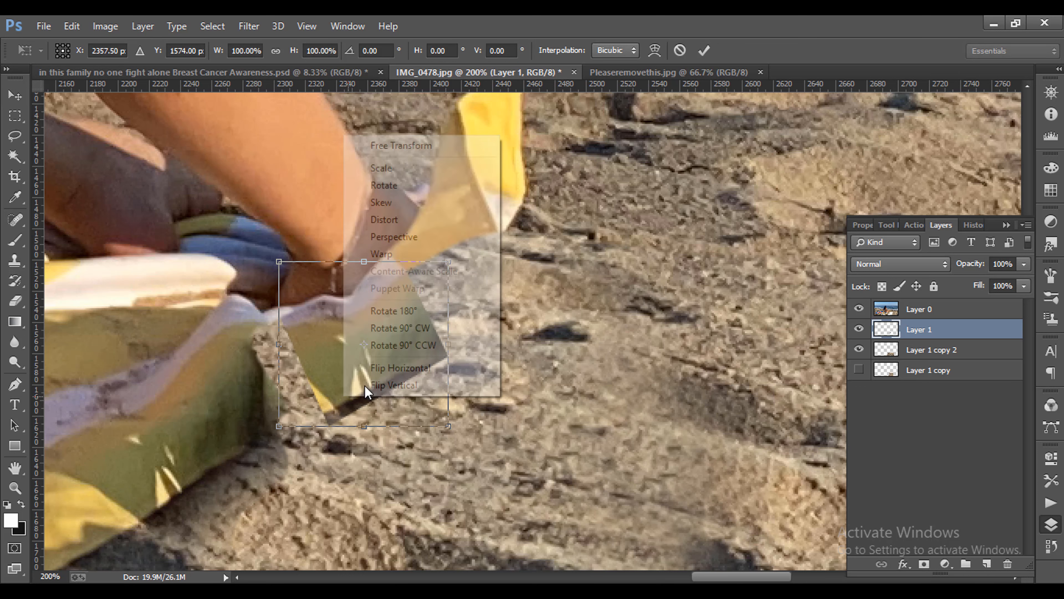
pyautogui.click(390, 254)
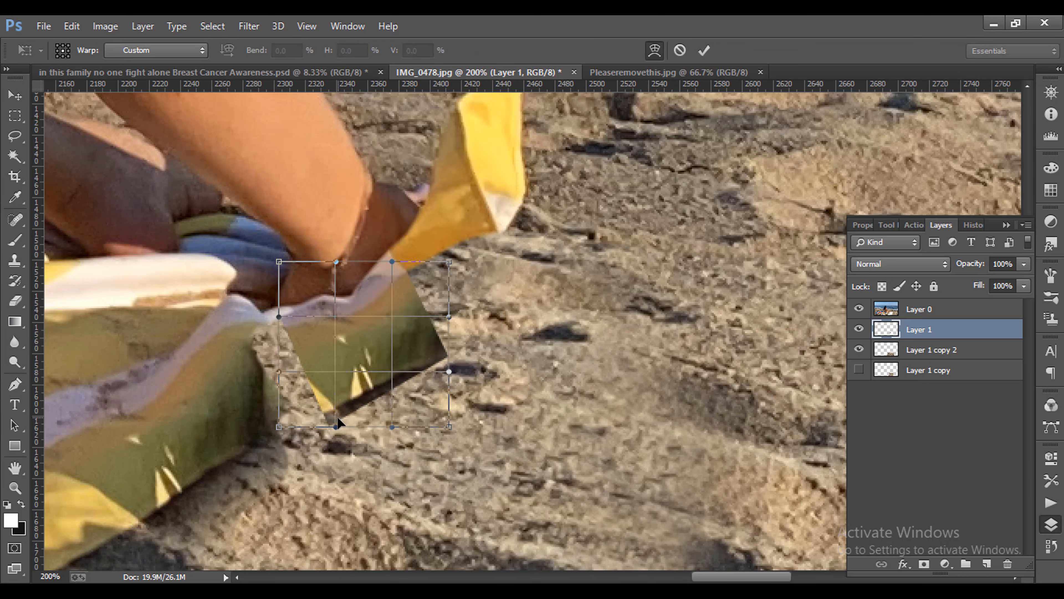
pyautogui.moveTo(326, 406); pyautogui.dragTo(264, 418)
pyautogui.press('Return')
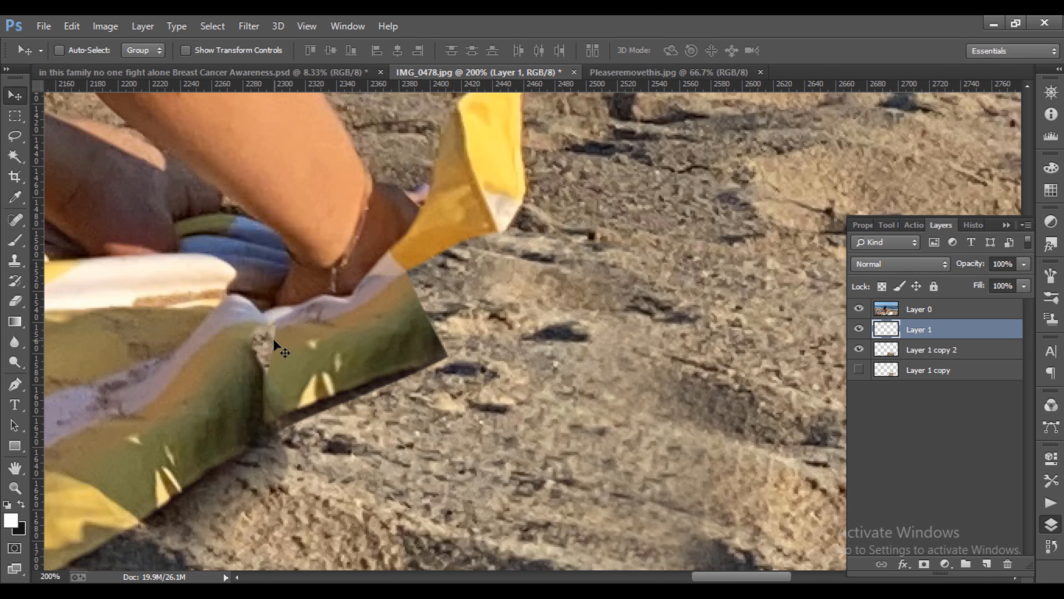
# Step: Warp the towel piece again to close the gap at the towel and curve its outer edge up to the yellow flap
pyautogui.hotkey('ctrl', 't')
pyautogui.rightClick(323, 351)
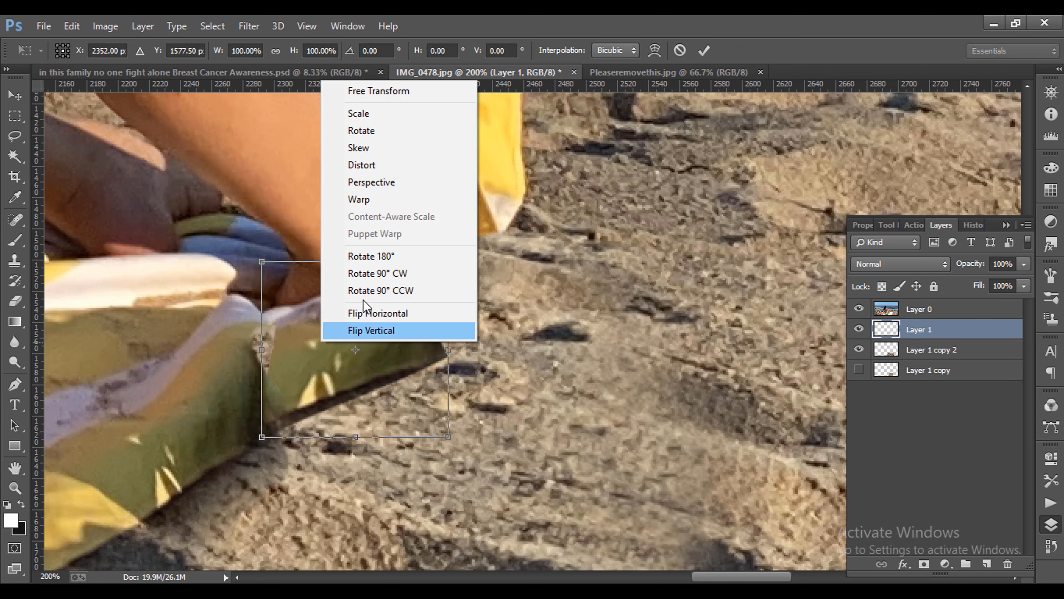
pyautogui.click(373, 202)
pyautogui.moveTo(278, 336); pyautogui.dragTo(255, 331)
pyautogui.moveTo(438, 352); pyautogui.dragTo(411, 279)
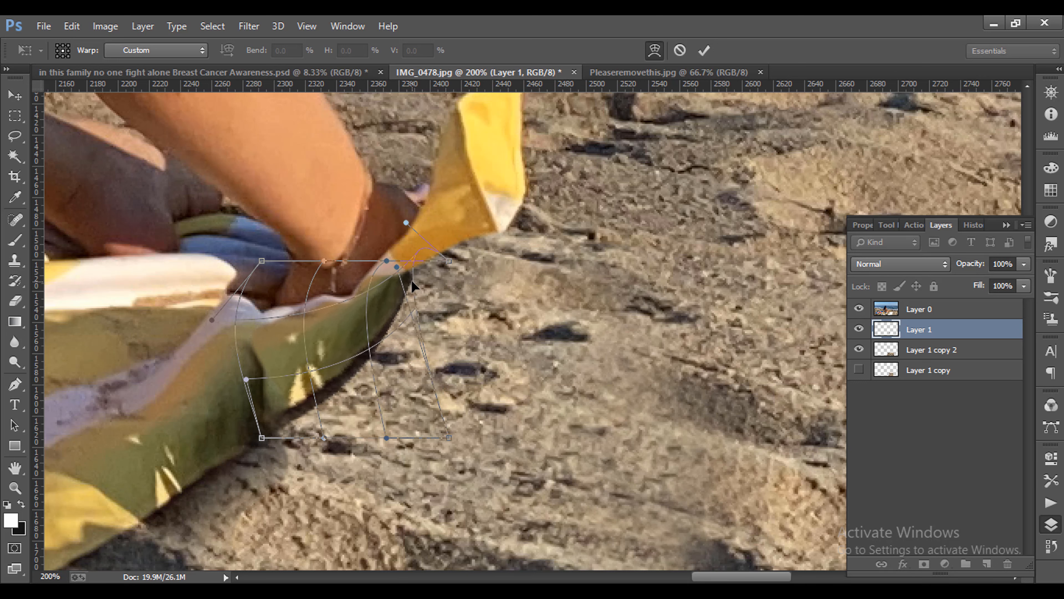
pyautogui.press('Return')
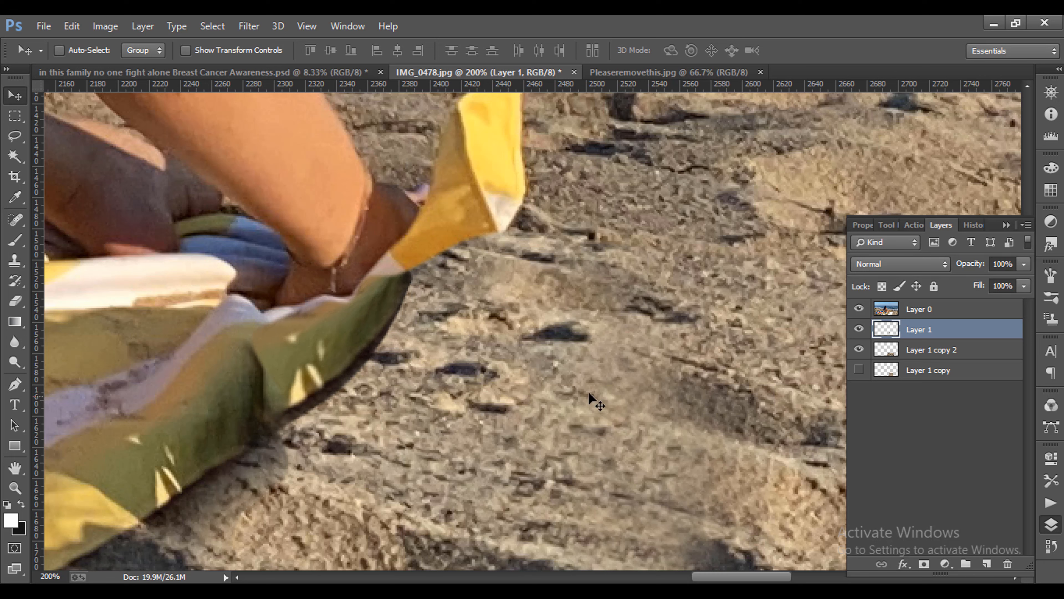
# Step: Soften the dark fringe along the towel piece's outer edge on Layer 1 with a 40 px Eraser
pyautogui.click(9, 301)
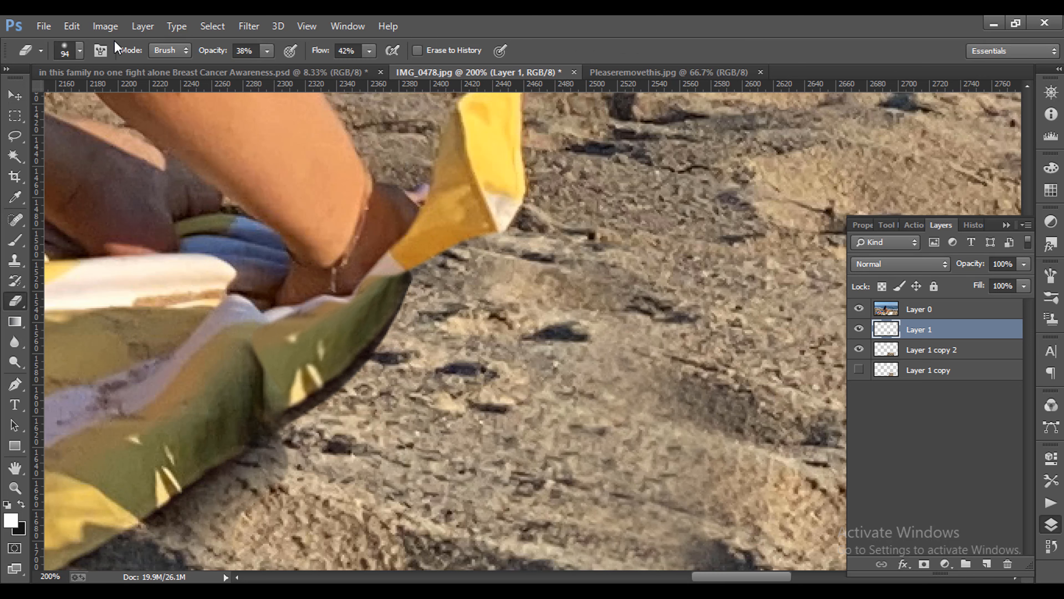
pyautogui.click(78, 51)
pyautogui.click(98, 100)
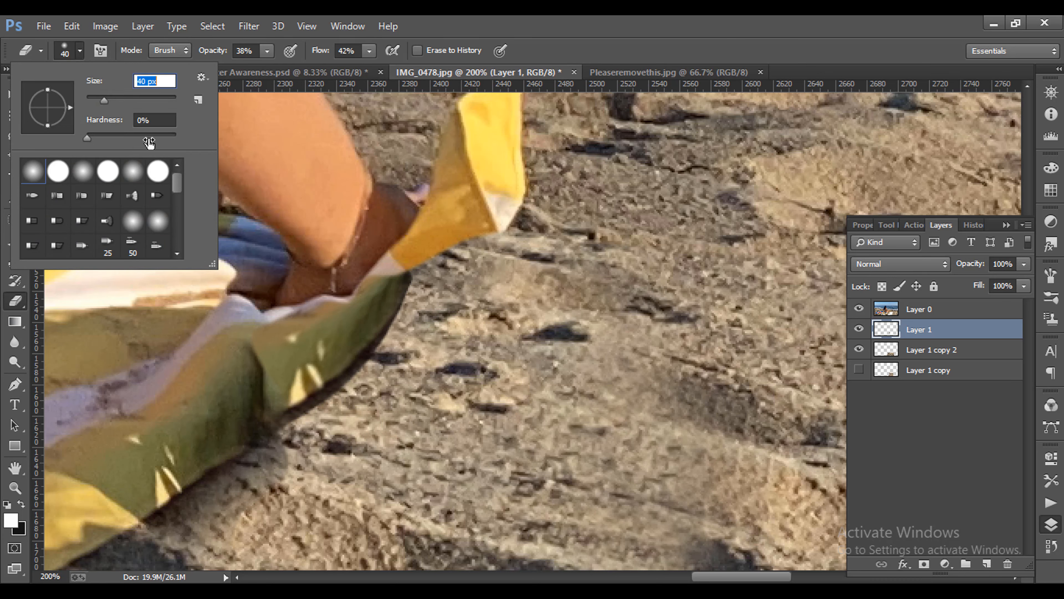
pyautogui.click(295, 438)
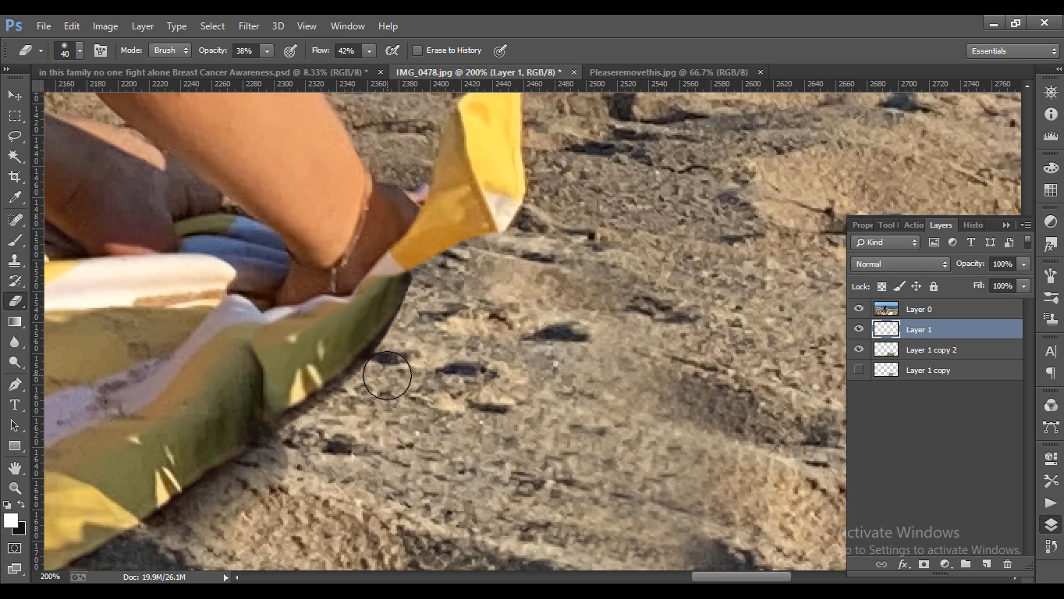
pyautogui.moveTo(352, 401); pyautogui.dragTo(279, 448)
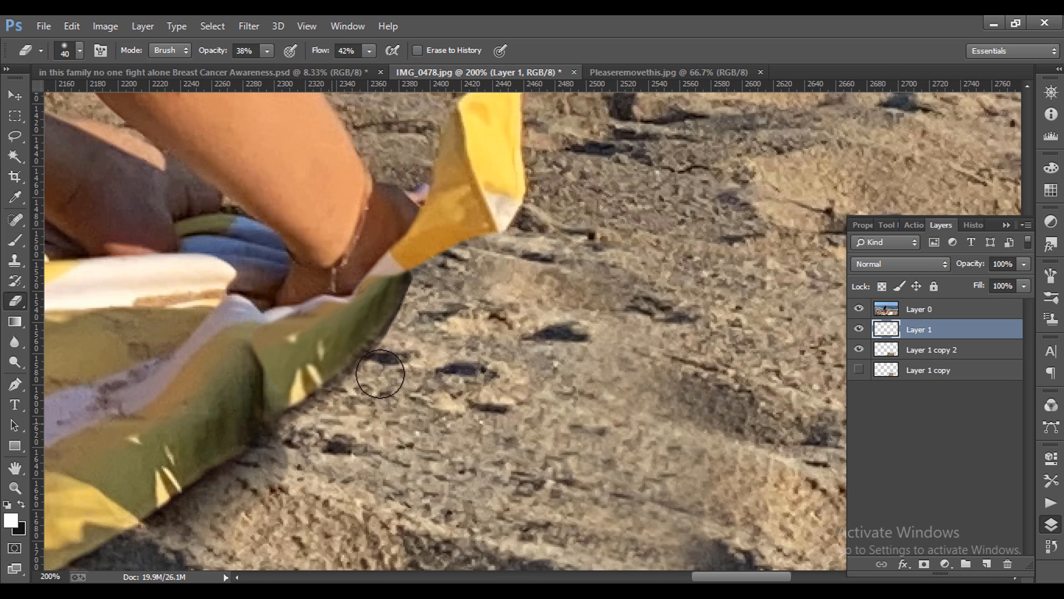
pyautogui.moveTo(416, 330)
pyautogui.mouseDown()
pyautogui.moveTo(409, 336)
pyautogui.moveTo(434, 304)
pyautogui.moveTo(429, 290)
pyautogui.mouseUp()
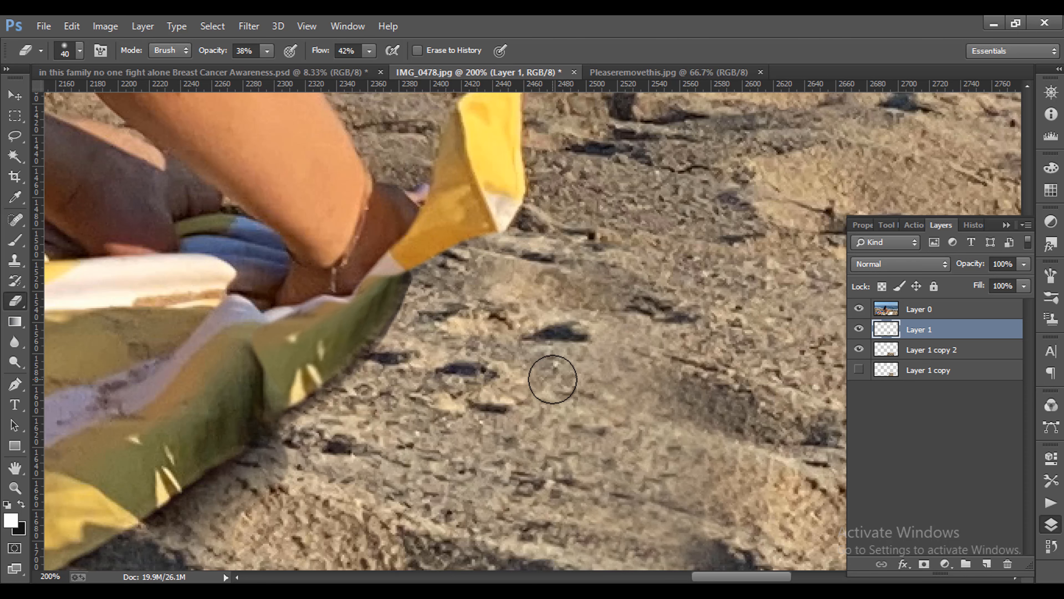
# Step: Clone the towel's green lower edge toward the join on Layer 0 with a 24 px Clone Stamp
pyautogui.scroll(-2, 553, 379)
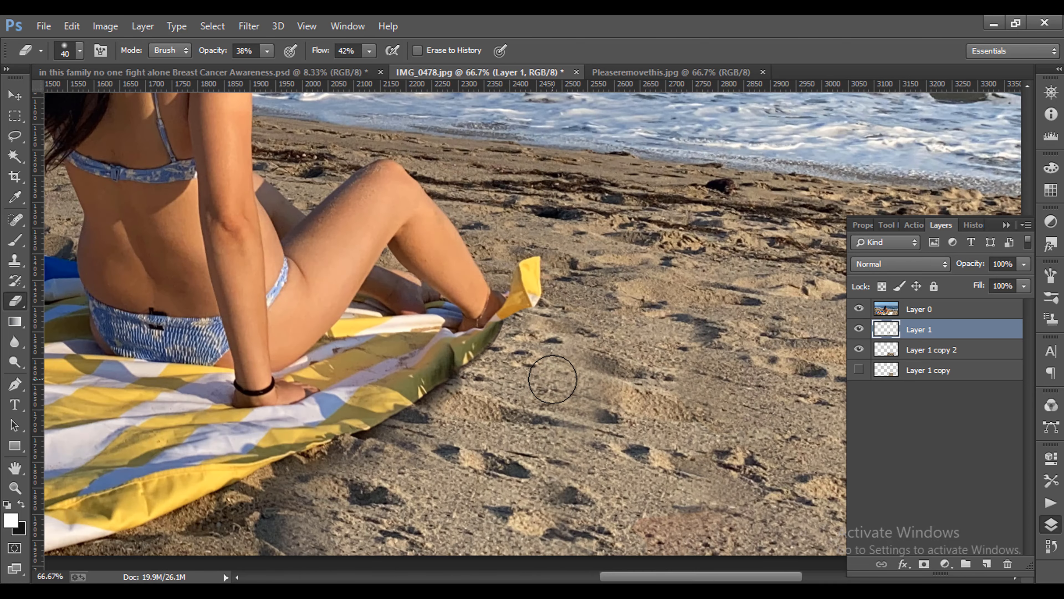
pyautogui.scroll(3, 552, 380)
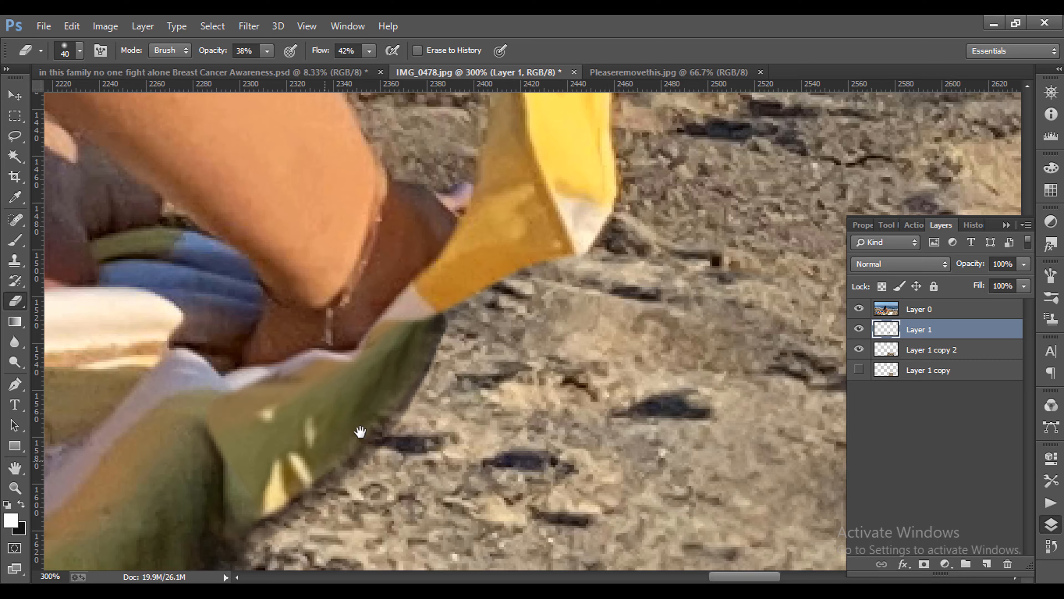
pyautogui.moveTo(360, 431); pyautogui.dragTo(542, 290)
pyautogui.click(914, 311)
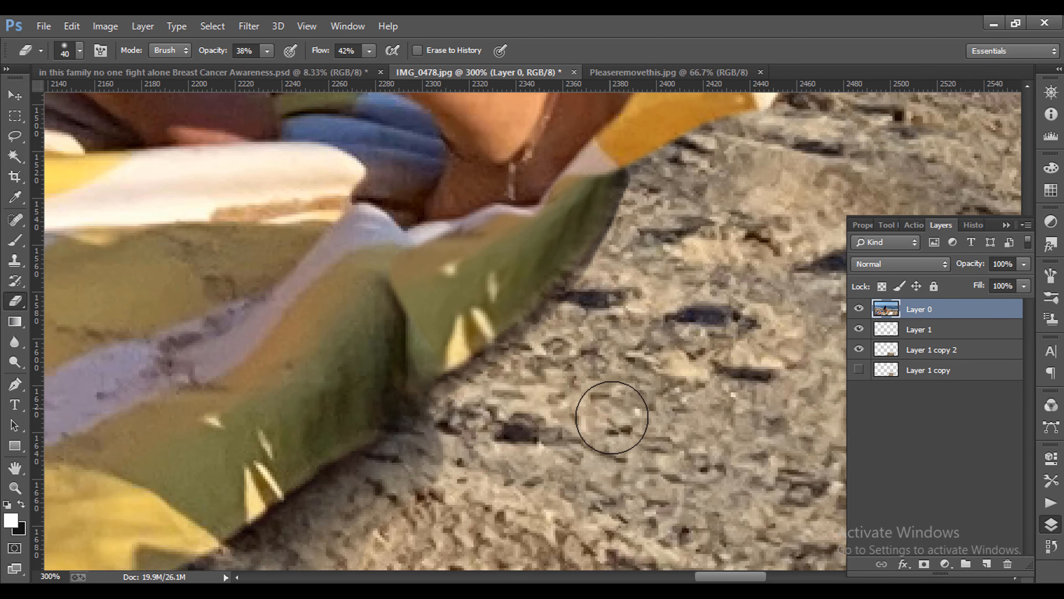
pyautogui.click(15, 260)
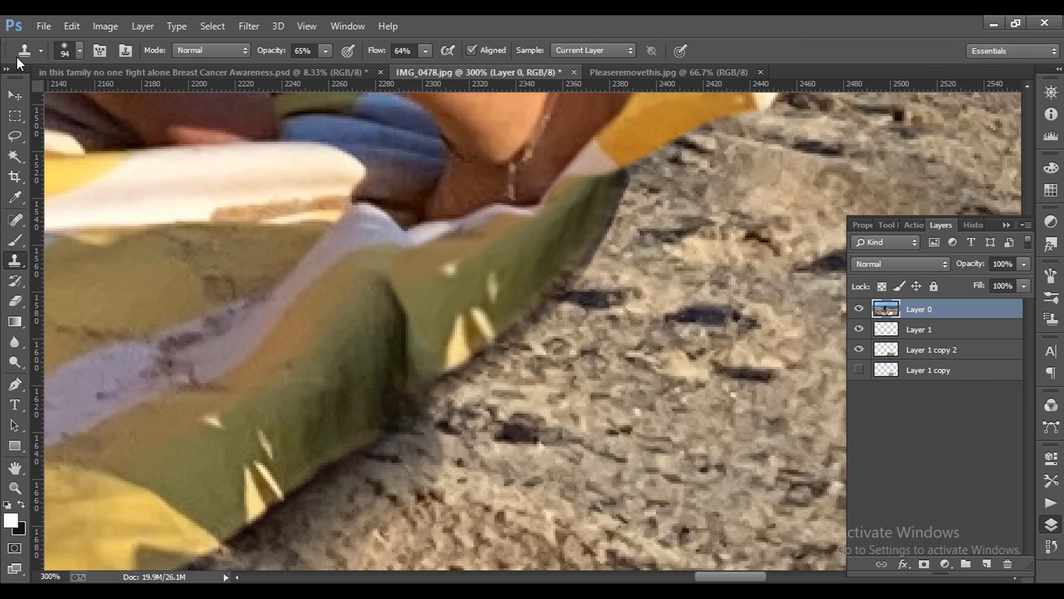
pyautogui.click(80, 50)
pyautogui.moveTo(110, 101); pyautogui.dragTo(92, 100)
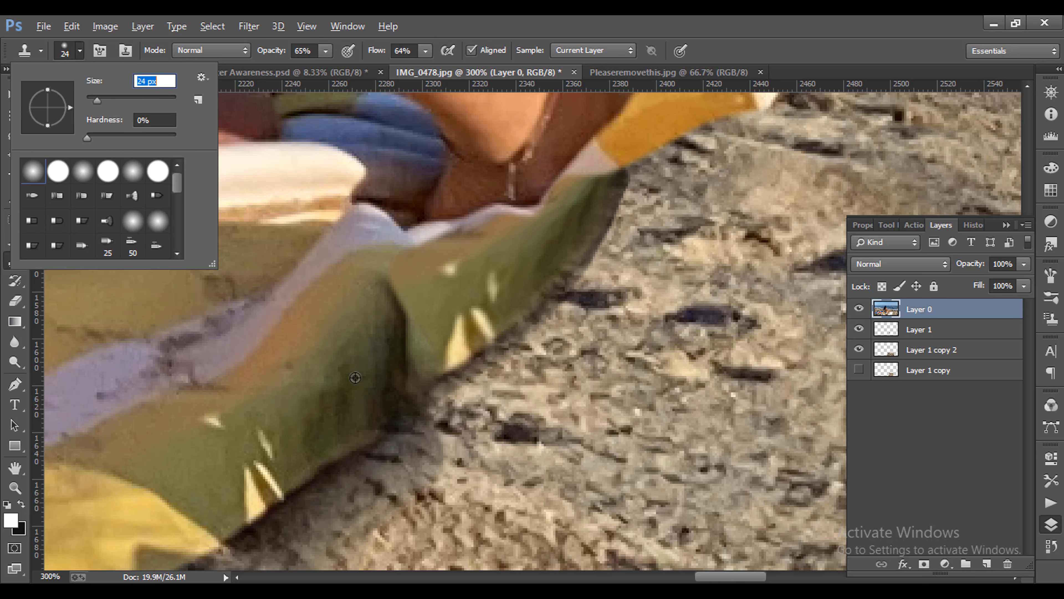
pyautogui.click(350, 450)
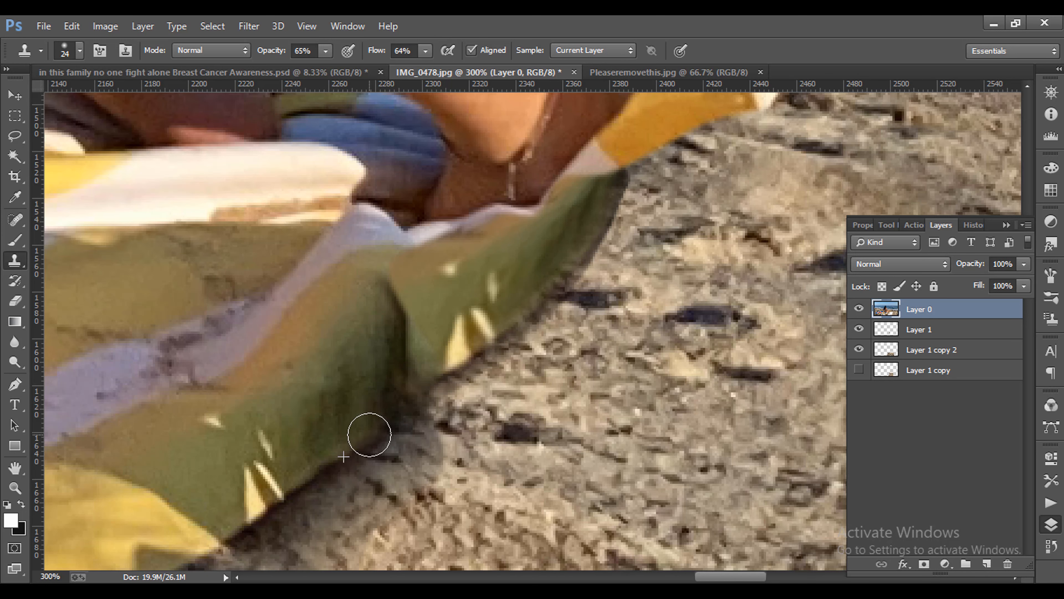
pyautogui.moveTo(375, 422)
pyautogui.mouseDown()
pyautogui.moveTo(385, 414)
pyautogui.moveTo(377, 419)
pyautogui.mouseUp()
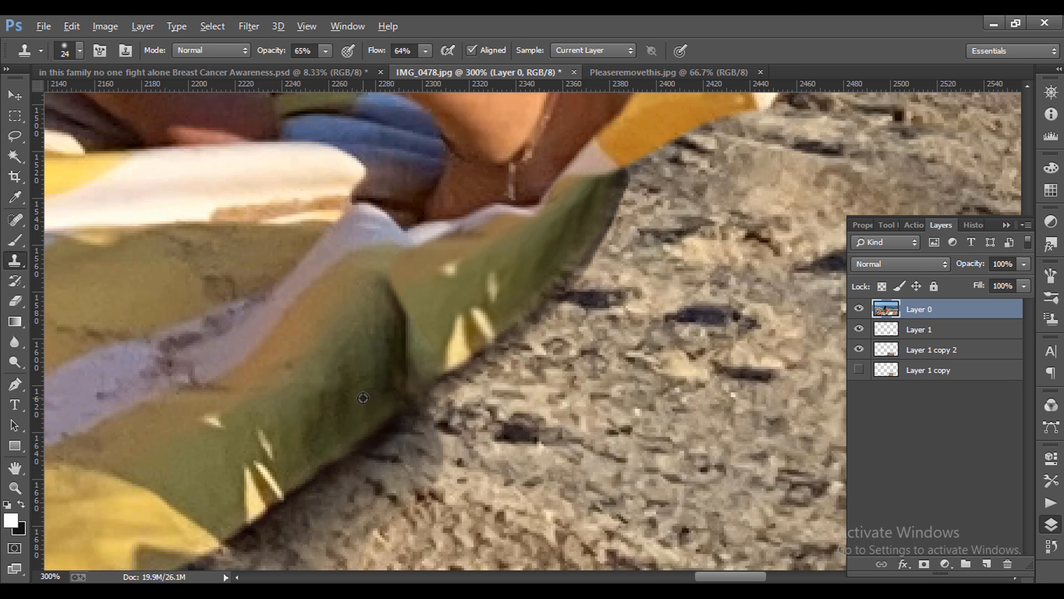
# Step: Clone clean green fabric over the dark patch beside the fold and extend the towel edge at the join
pyautogui.keyDown('alt'); pyautogui.click(359, 339); pyautogui.keyUp('alt')
pyautogui.moveTo(380, 356)
pyautogui.mouseDown()
pyautogui.moveTo(381, 385)
pyautogui.moveTo(368, 385)
pyautogui.mouseUp()
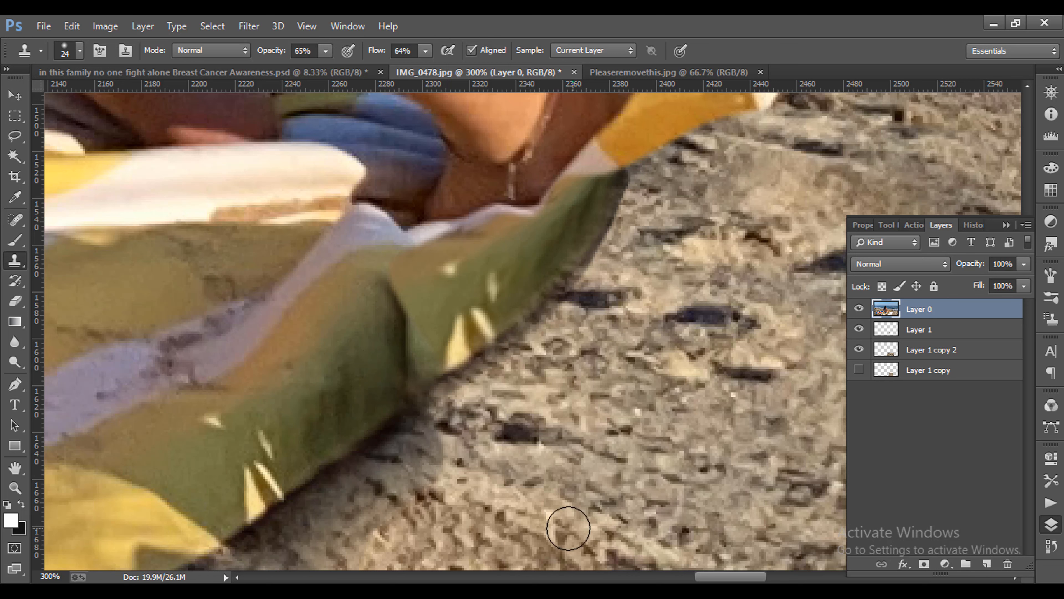
pyautogui.keyDown('alt'); pyautogui.click(390, 416); pyautogui.keyUp('alt')
pyautogui.moveTo(396, 409); pyautogui.dragTo(402, 410)
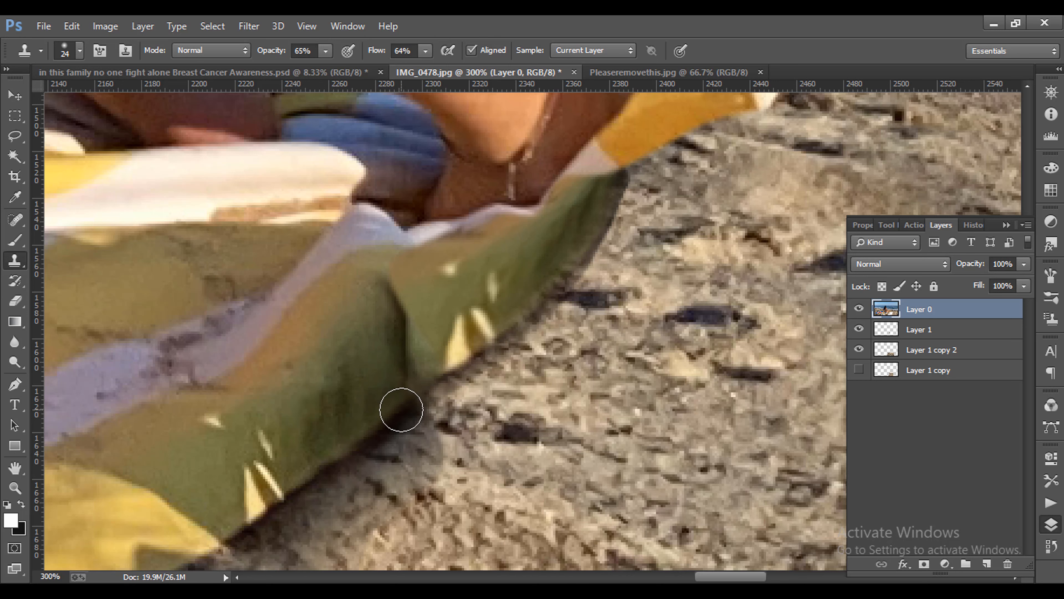
# Step: Examine the rebuilt towel edge and the blended sand around it, both close up and across the wider beach
pyautogui.scroll(-3, 617, 464)
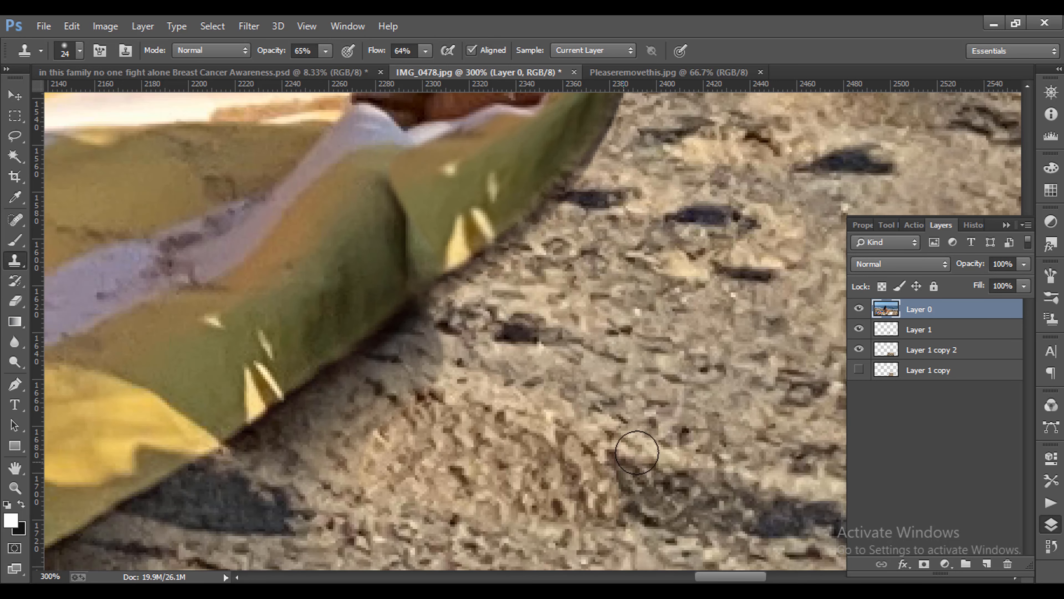
pyautogui.click(16, 301)
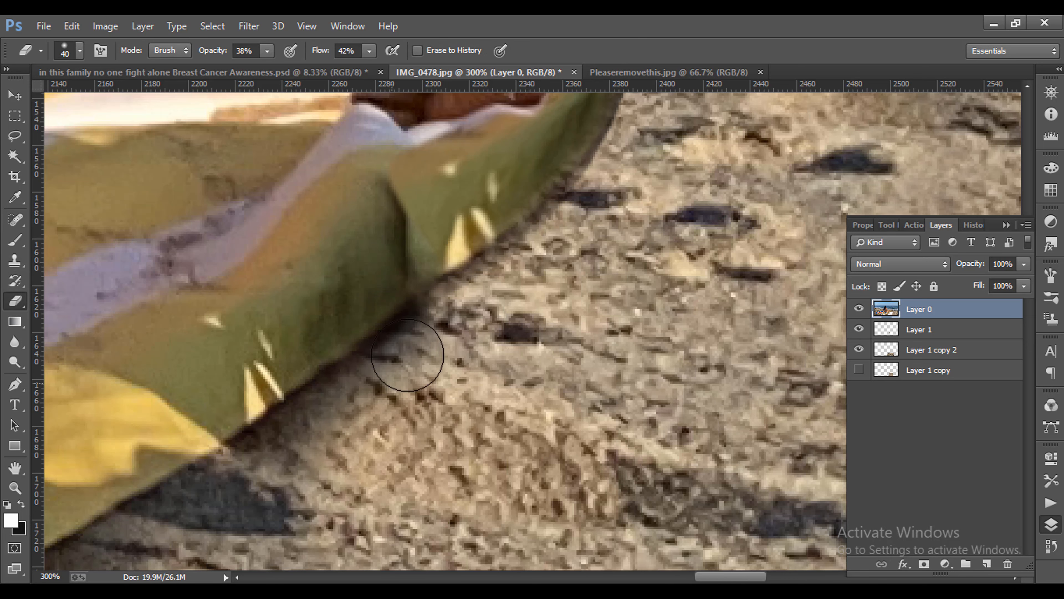
pyautogui.scroll(-3, 566, 384)
pyautogui.scroll(-3, 460, 333)
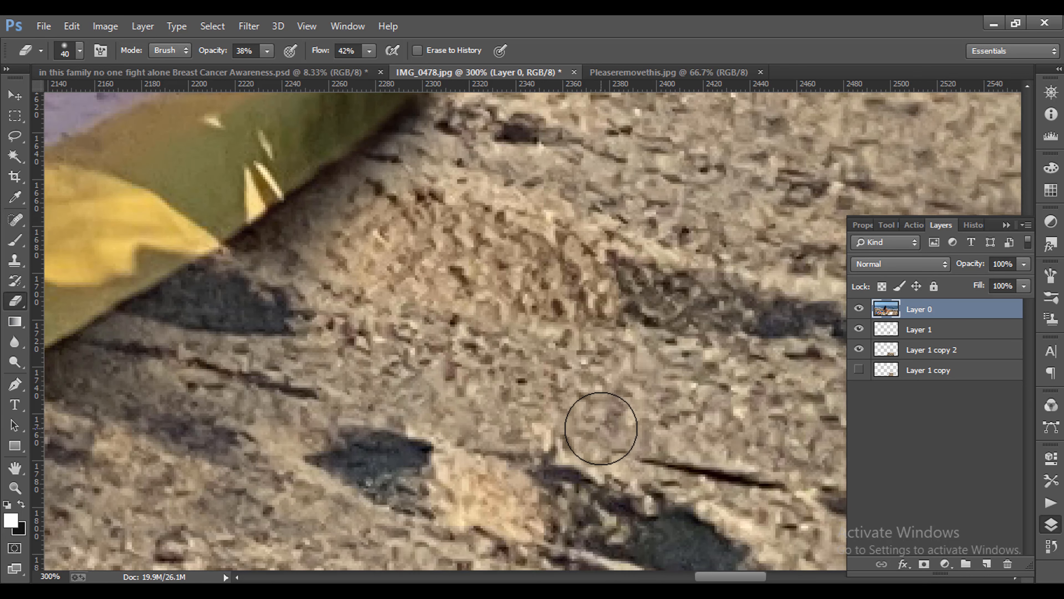
pyautogui.scroll(-5, 601, 428)
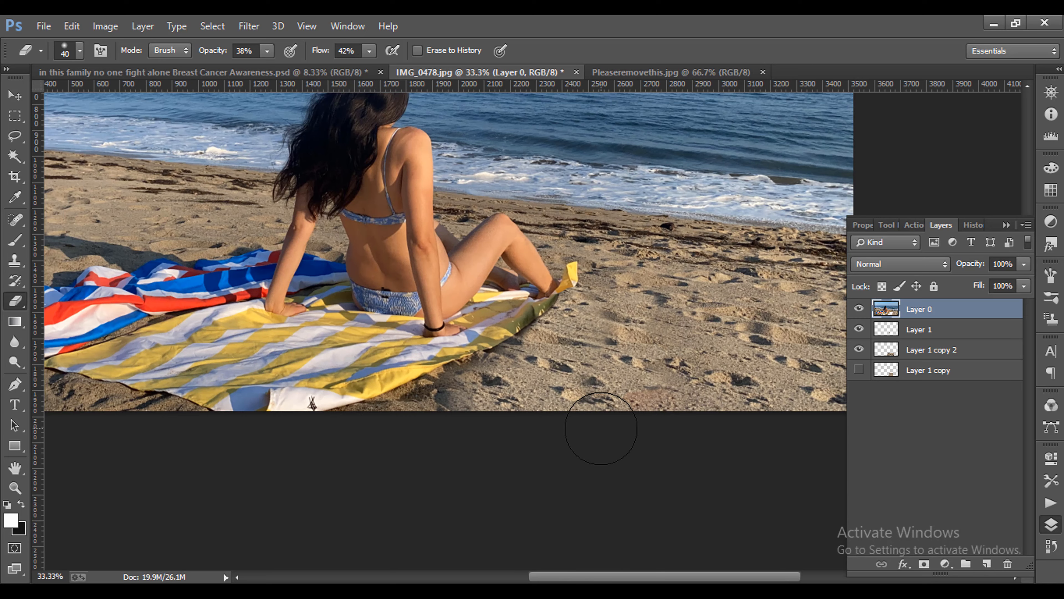
pyautogui.scroll(3, 601, 428)
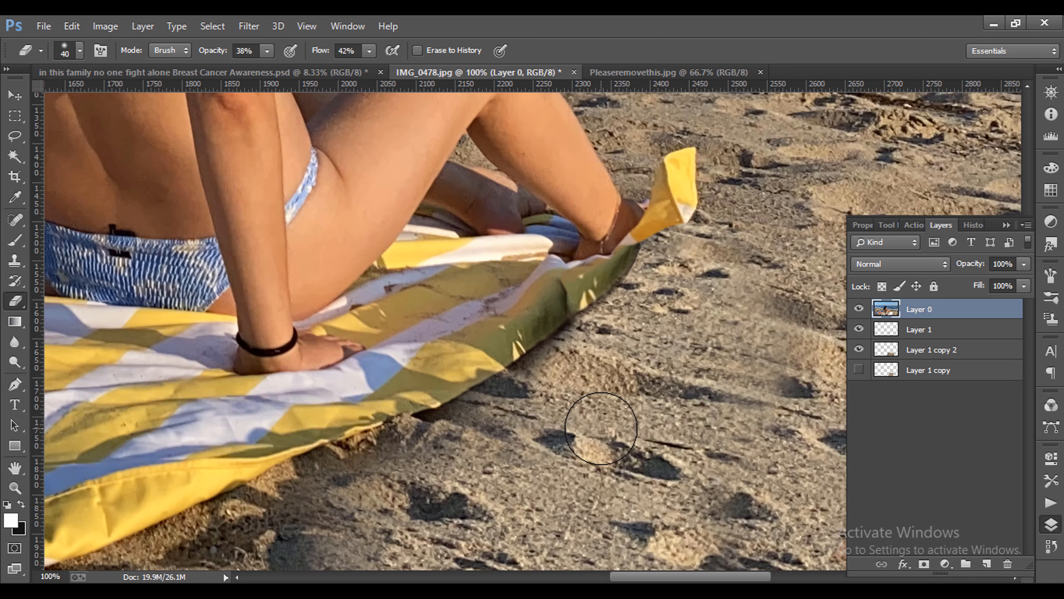
pyautogui.moveTo(609, 452); pyautogui.dragTo(417, 451)
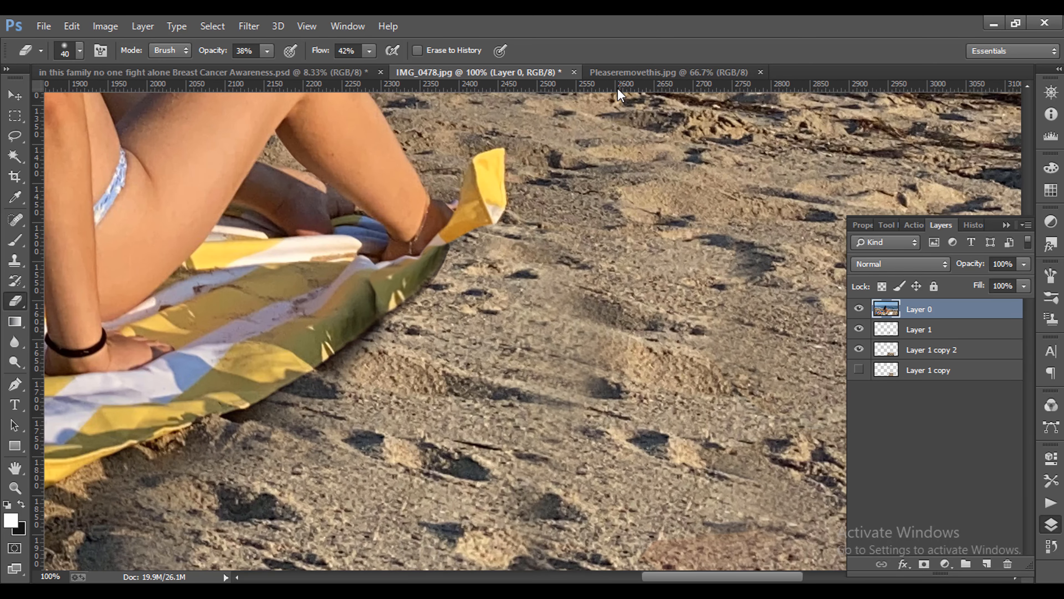
# Step: Compare the retouched towel corner and sand in IMG_0478.jpg with the circled area in Pleaseremovethis.jpg
pyautogui.click(623, 72)
pyautogui.scroll(-3, 591, 356)
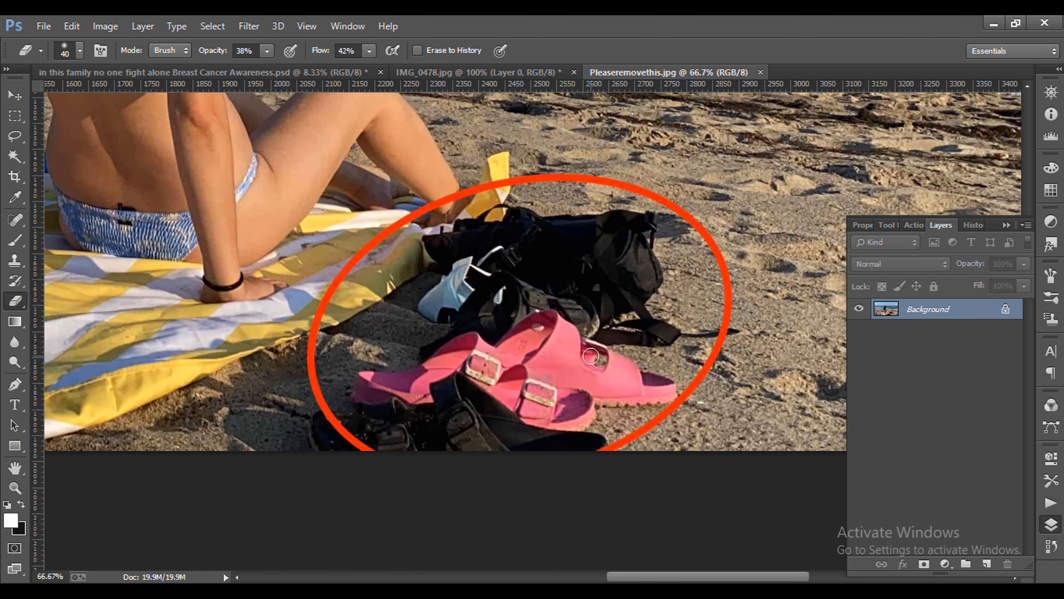
pyautogui.click(479, 73)
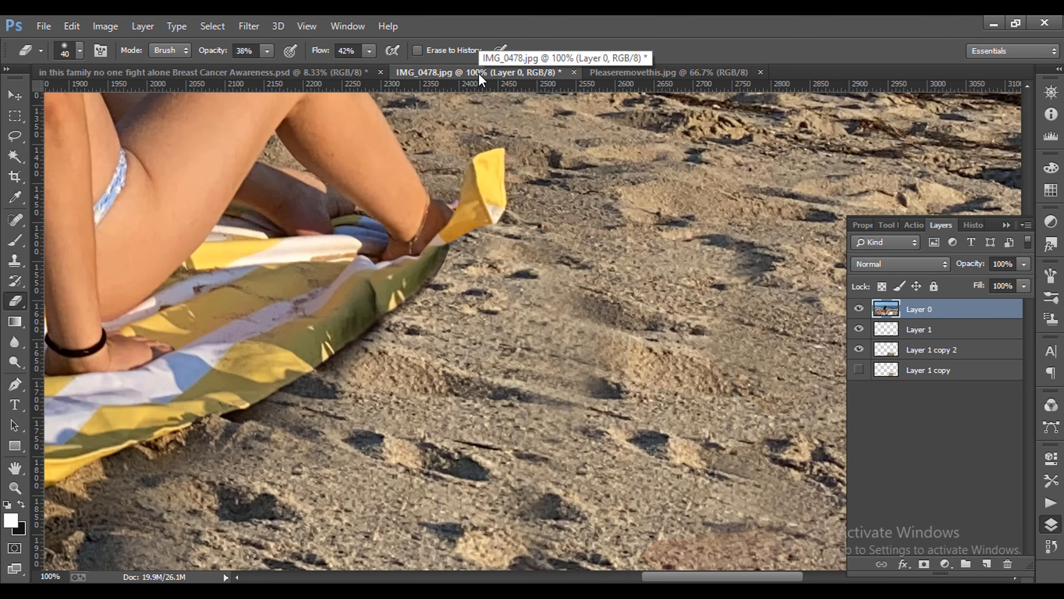
pyautogui.click(662, 74)
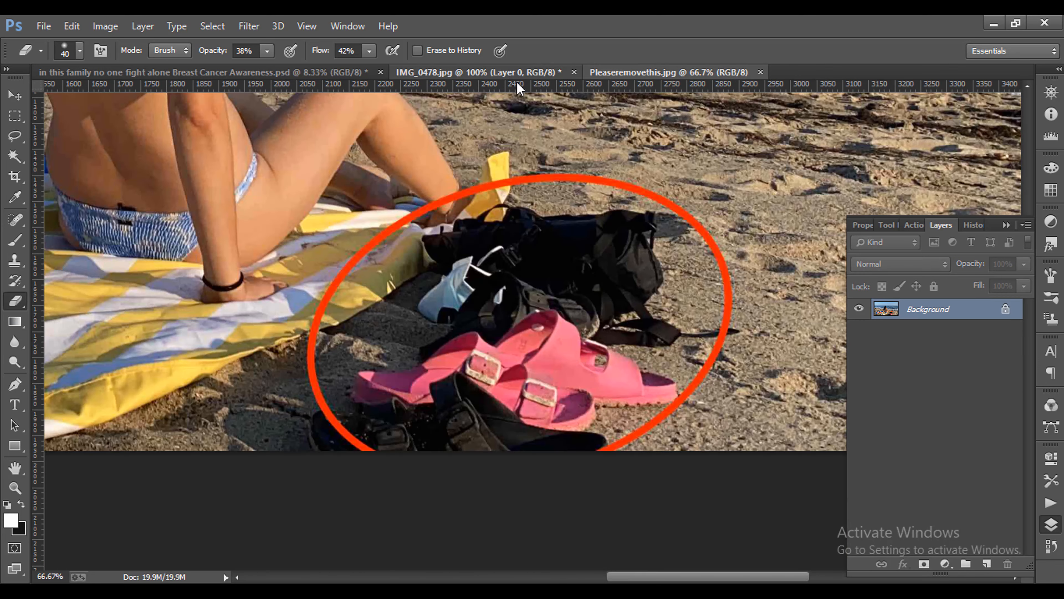
pyautogui.click(520, 74)
pyautogui.scroll(-3, 619, 280)
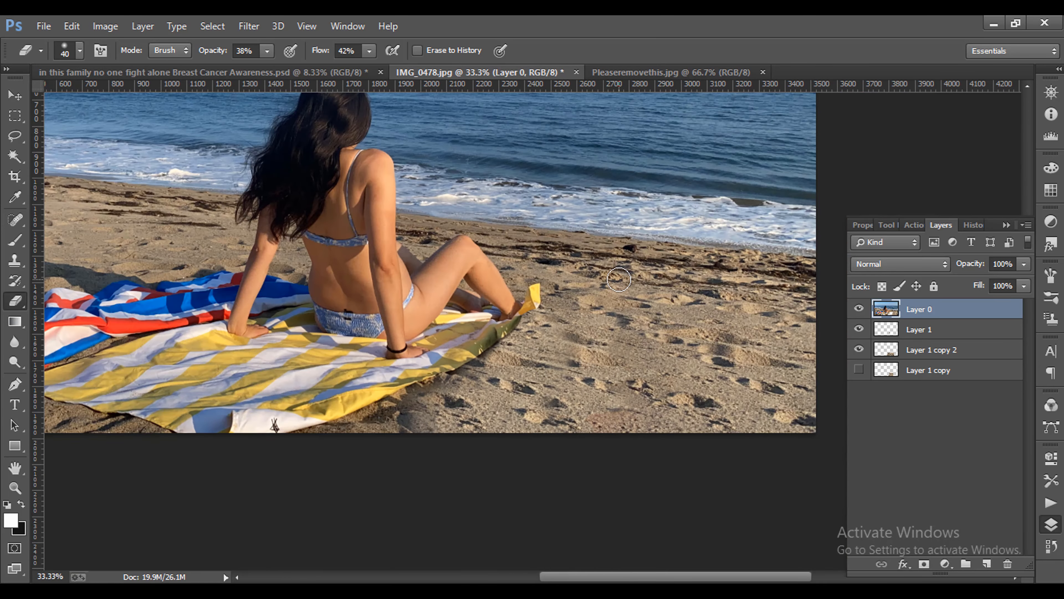
pyautogui.scroll(-1, 619, 280)
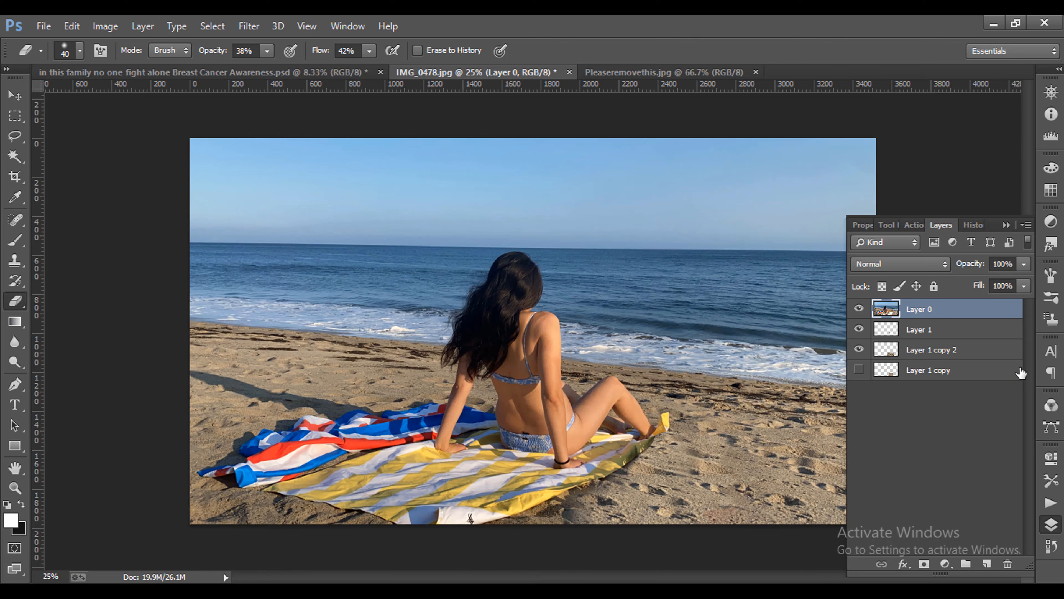
# Step: Collapse the layer list and compare the whole retouched photo with Pleaseremovethis.jpg, both at 25% zoom
pyautogui.click(1051, 527)
pyautogui.click(622, 74)
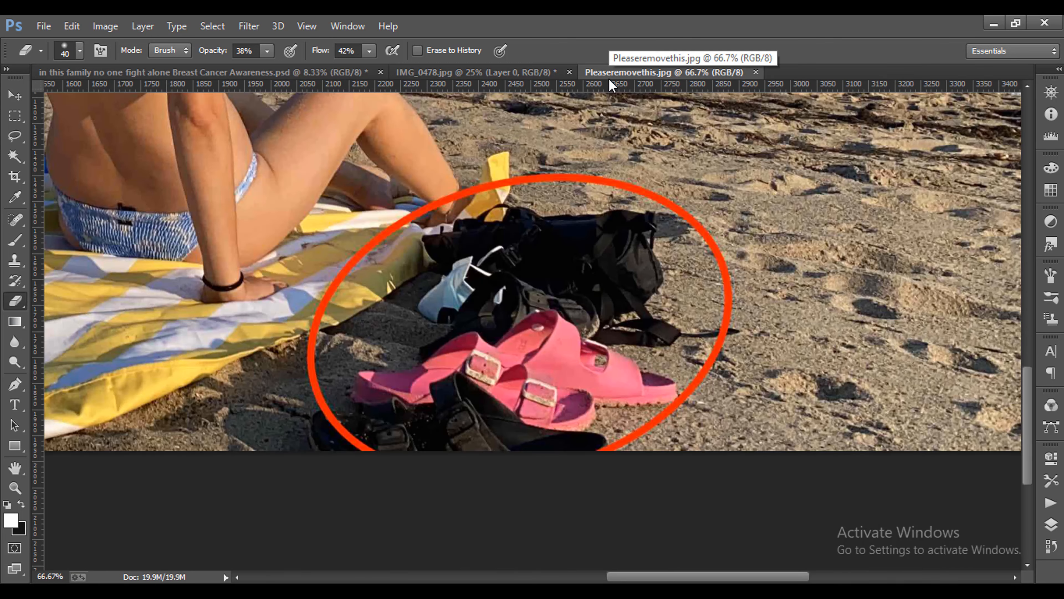
pyautogui.hotkey('ctrl', '-')
pyautogui.hotkey('ctrl', '-')
pyautogui.hotkey('ctrl', '-')
pyautogui.hotkey('ctrl', '-')
pyautogui.hotkey('ctrl', '+')
pyautogui.click(480, 75)
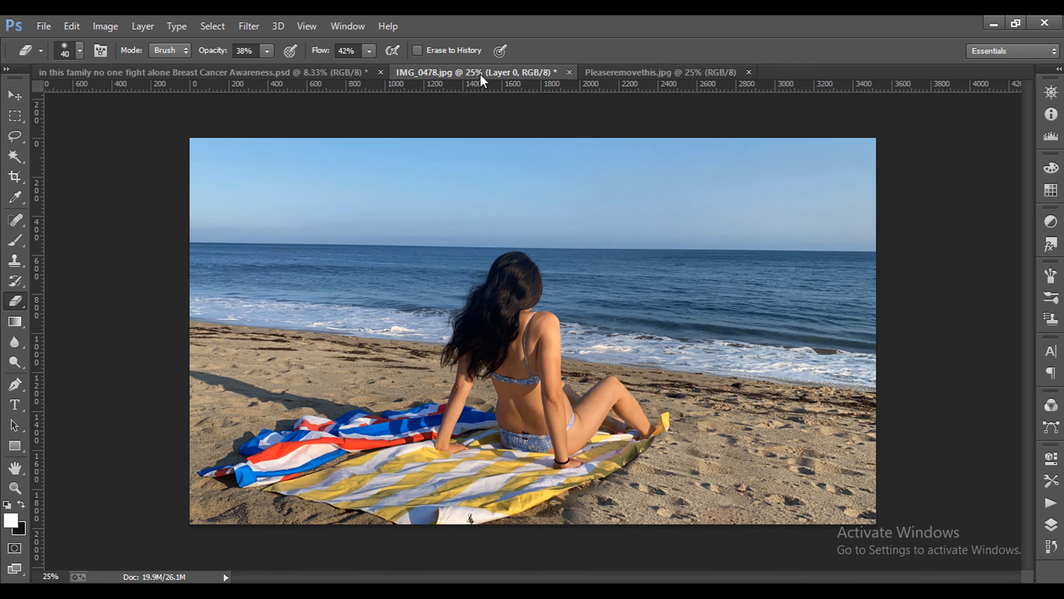
pyautogui.click(604, 75)
pyautogui.click(549, 75)
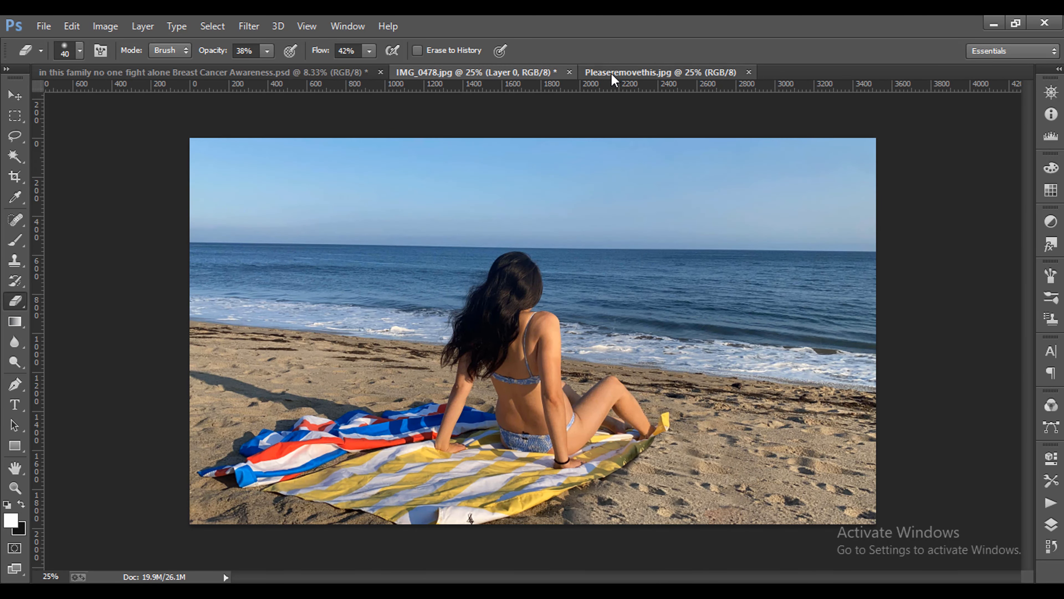